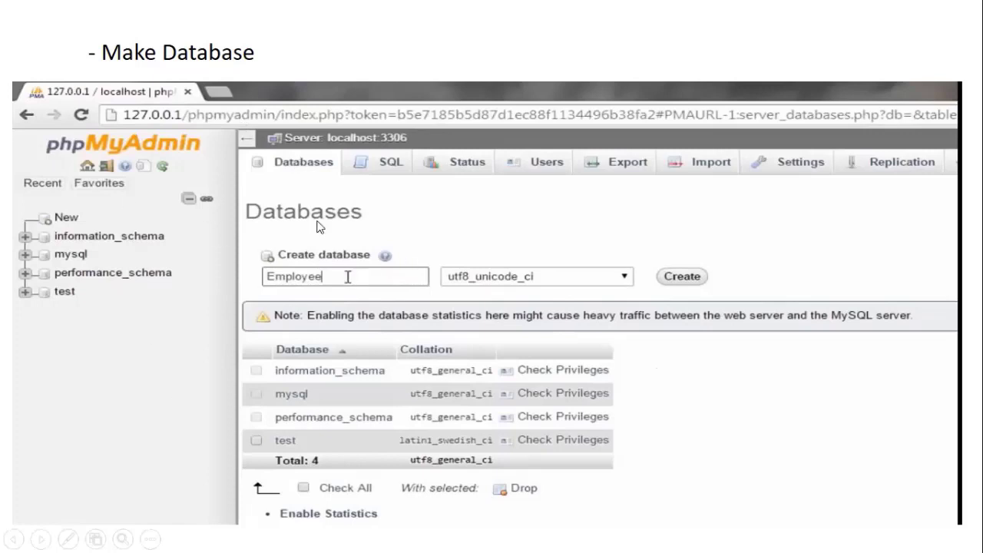
click(344, 313)
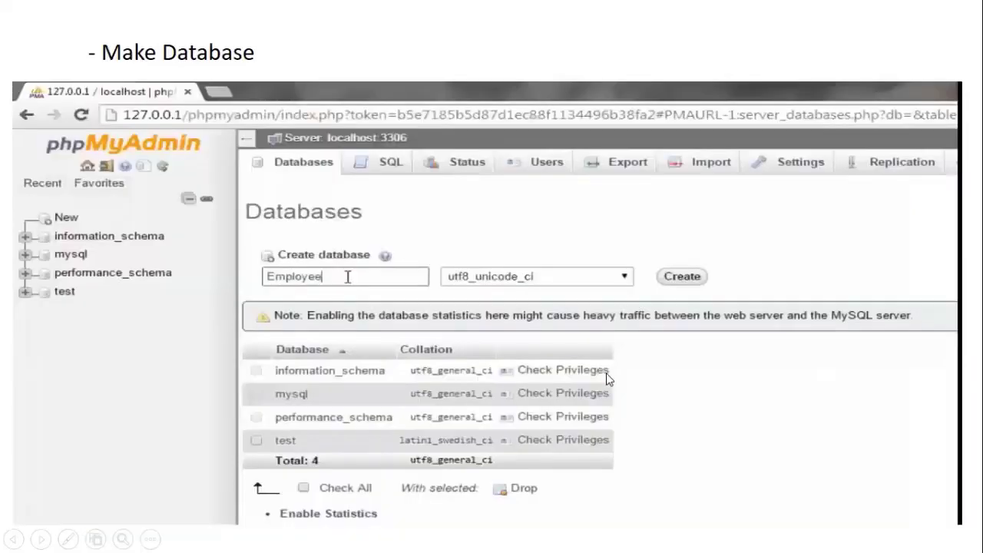
key(Left)
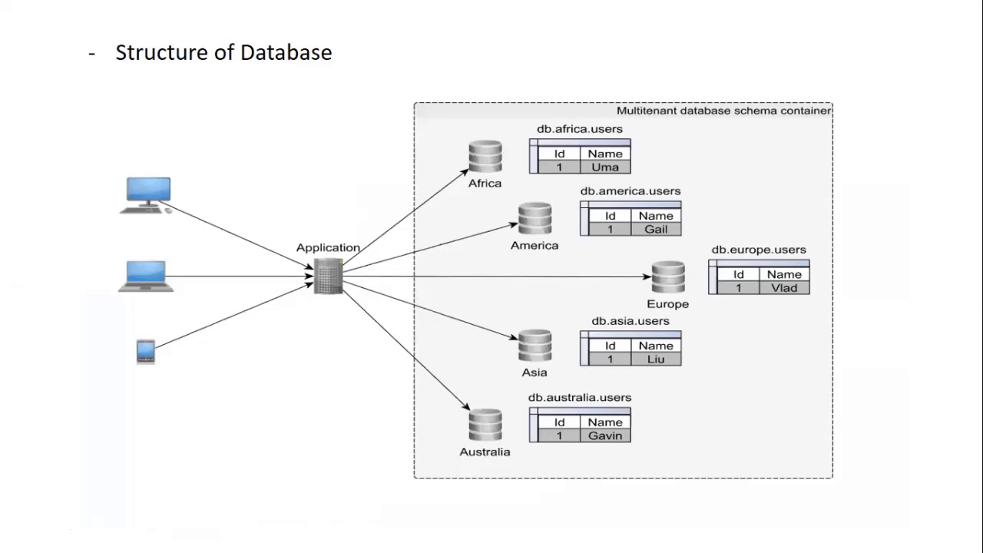
key(Left)
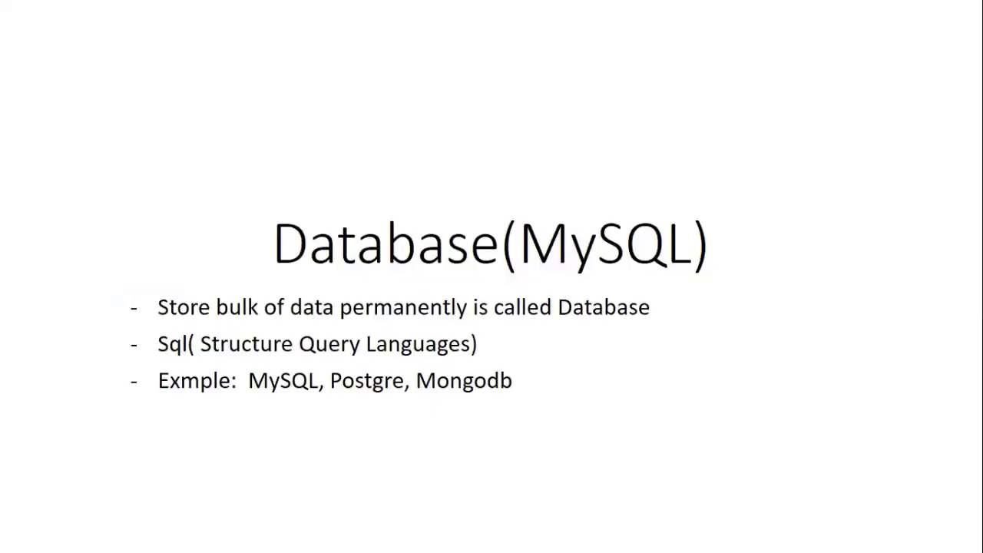
key(Right)
key(Right)
key(Right)
key(Left)
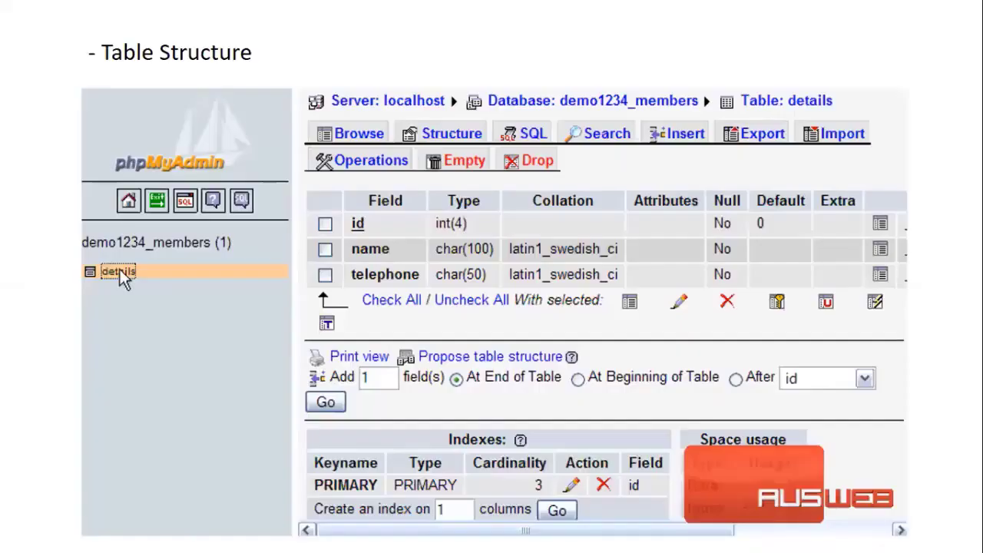
click(507, 310)
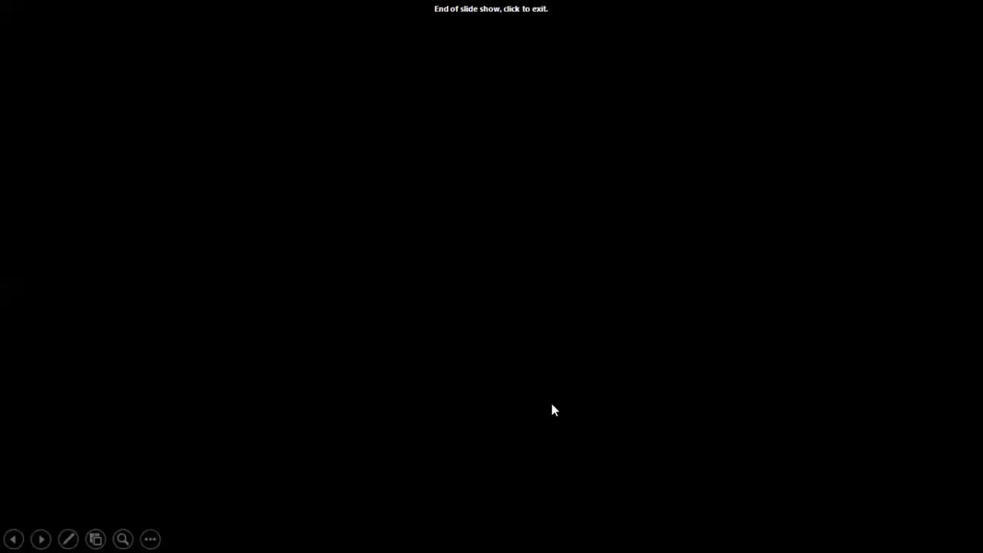
click(580, 390)
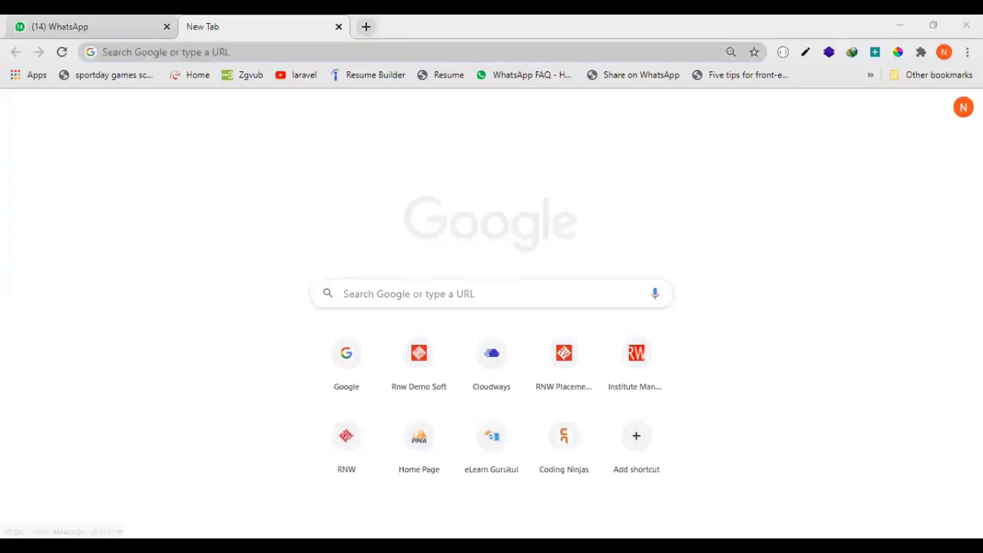
Open localhost/phpmyadmin in the browser and reduce the page zoom by one level.
click(233, 51)
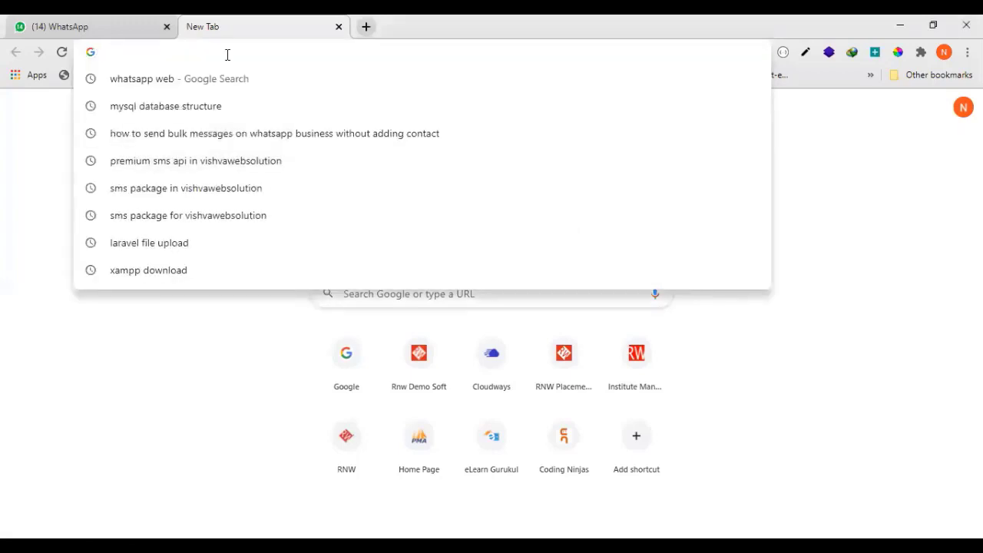
text(localhost/)
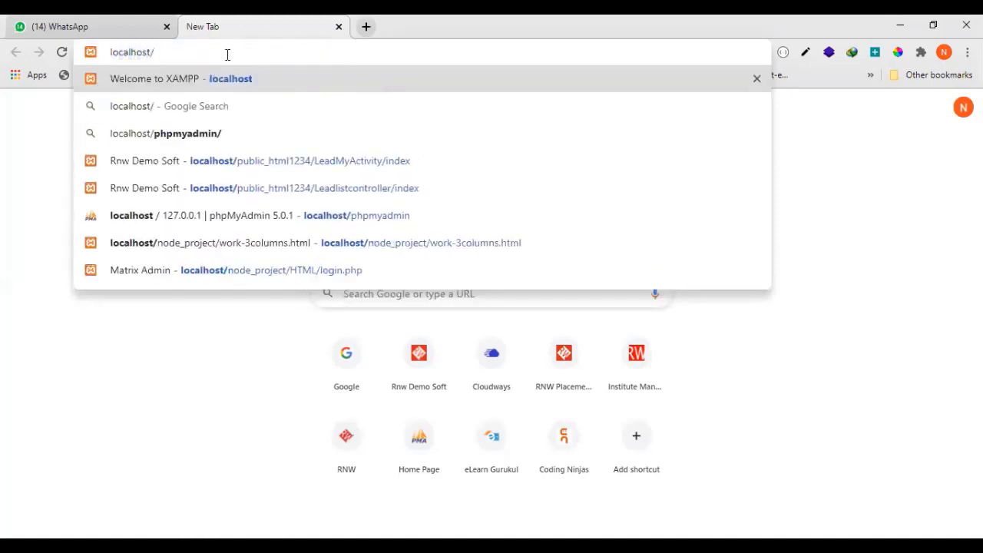
text(phpmyadmin)
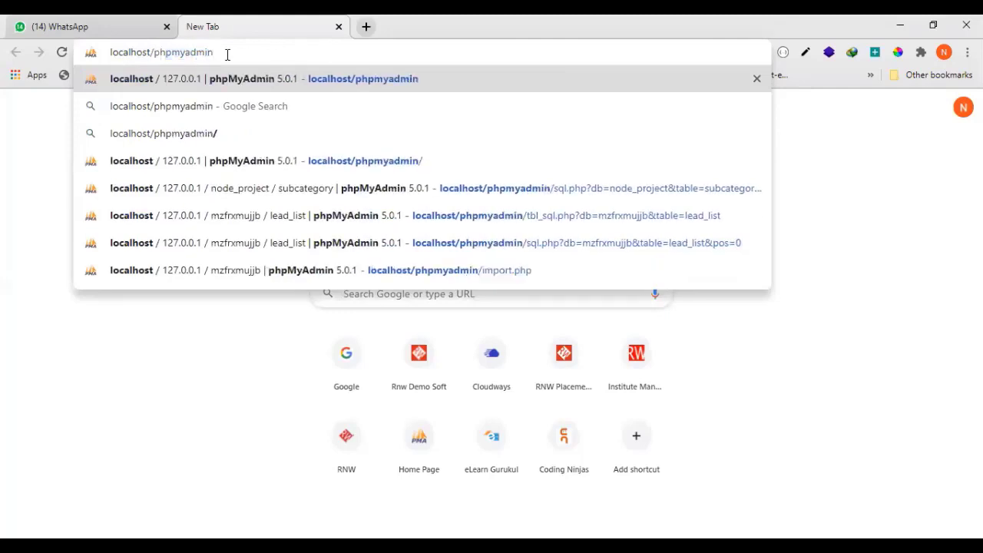
key(Return)
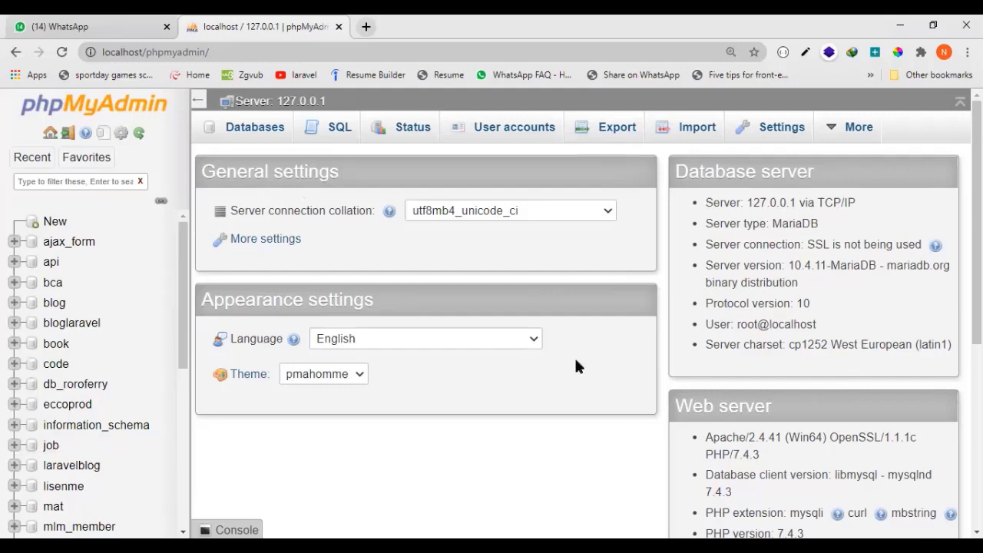
key(ctrl+minus)
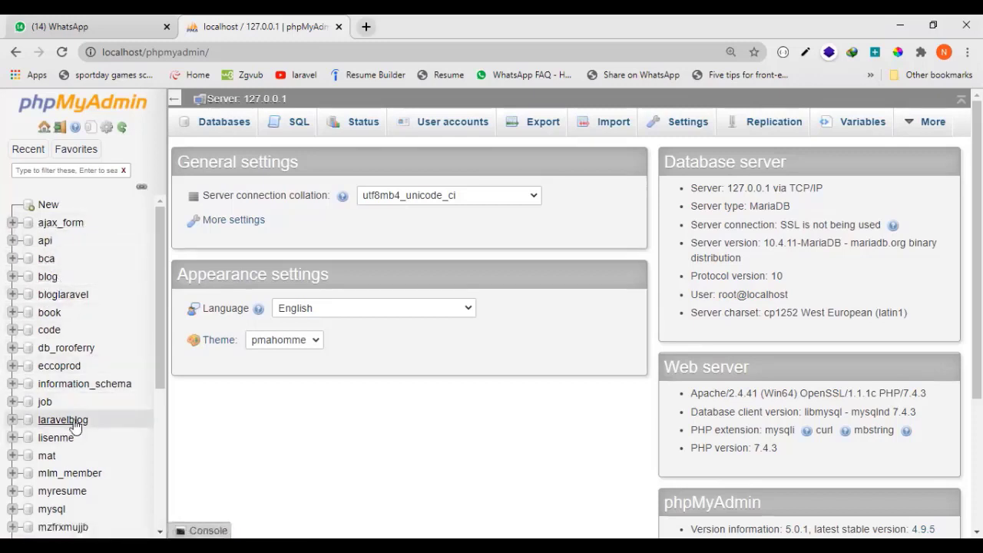
Open the ajax_form database and browse the rows of its form table.
click(61, 223)
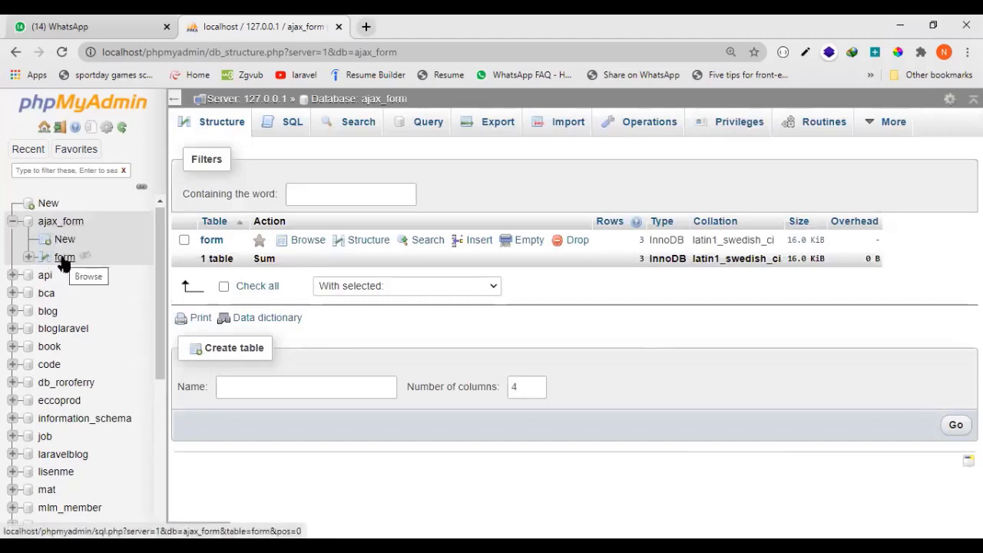
click(210, 243)
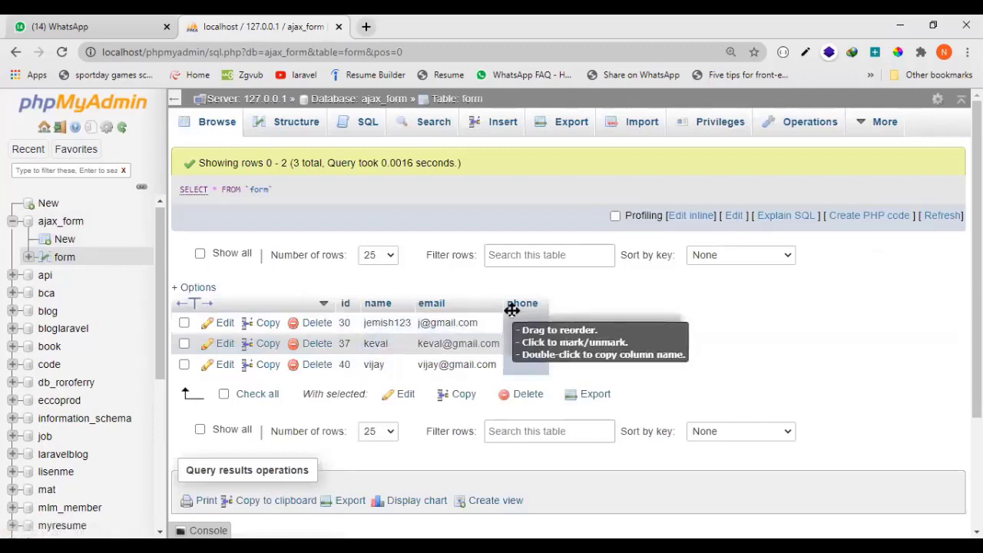
double_click(466, 98)
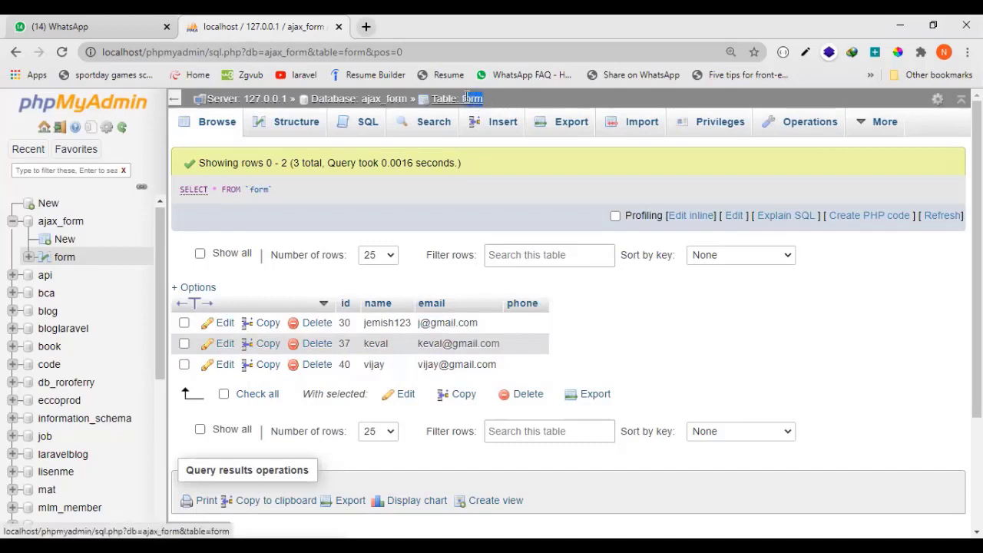
Open the bca database and view its list of tables, leaving it expanded in the database tree.
click(64, 296)
click(48, 297)
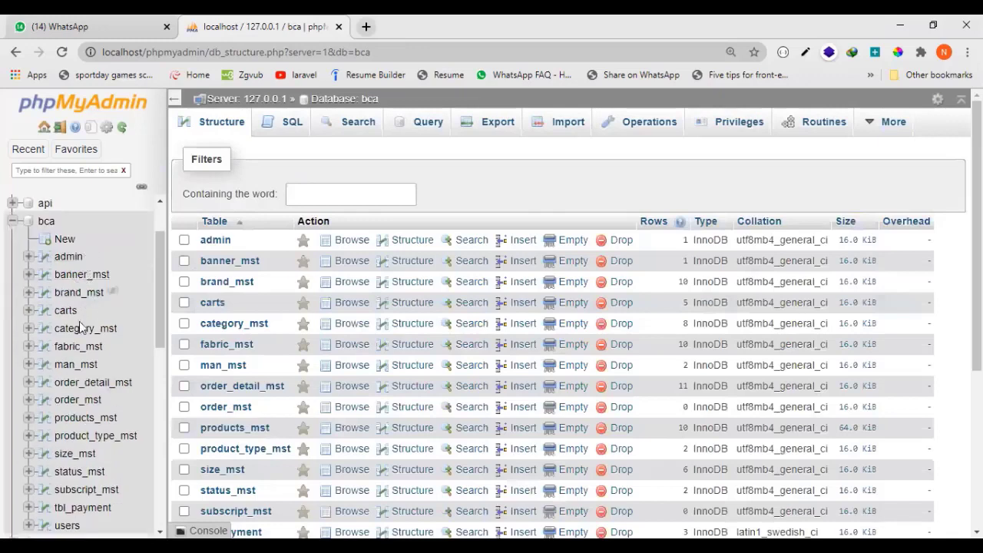
scroll(105, 407, up, 2)
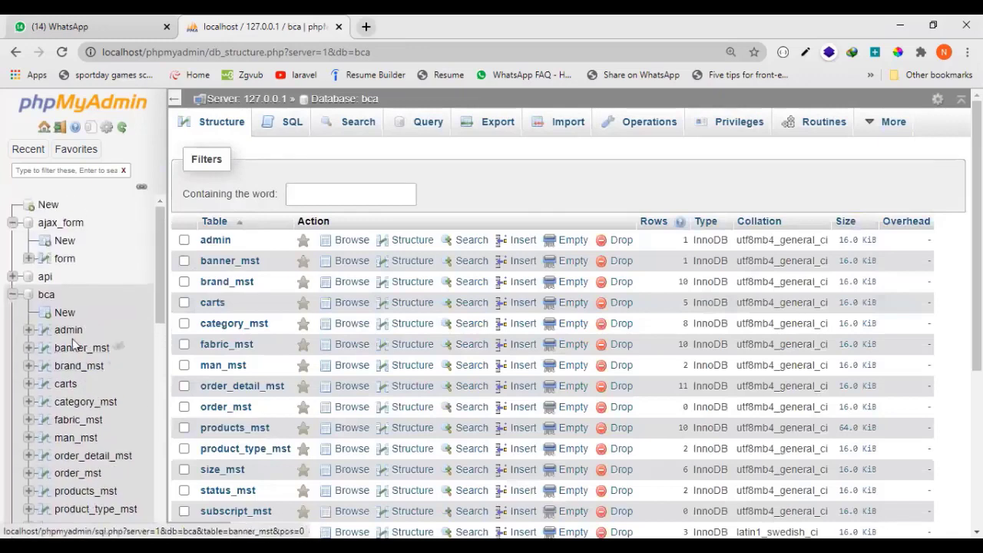
click(13, 295)
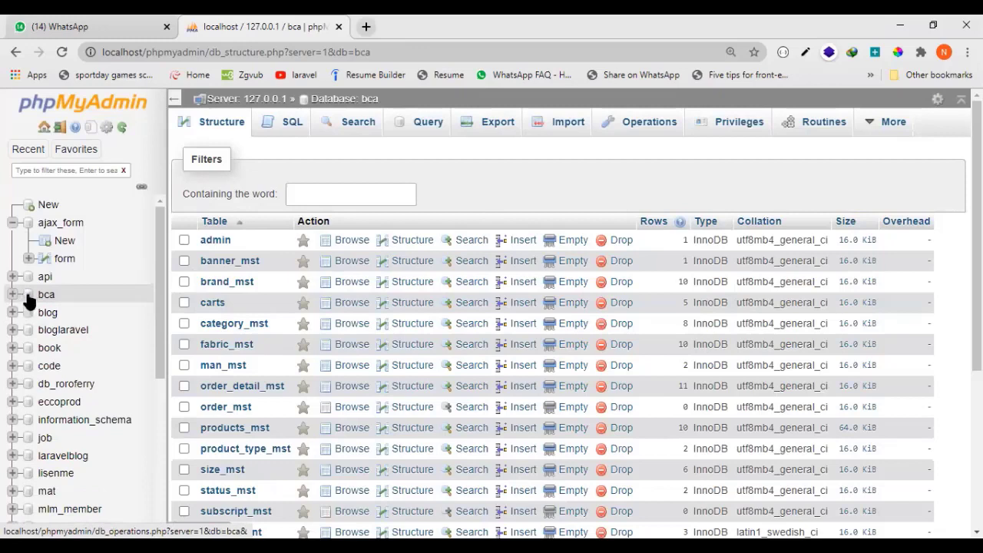
click(46, 296)
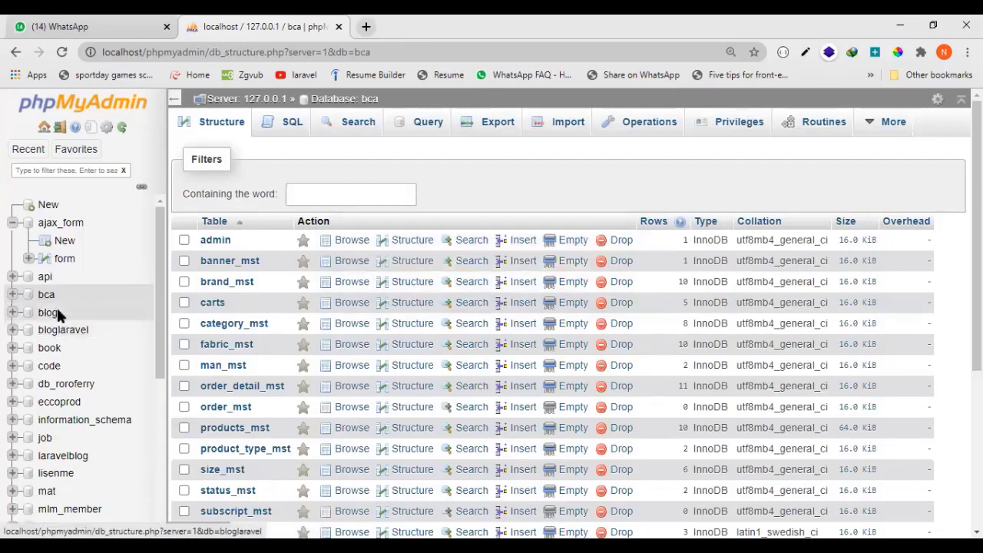
click(48, 298)
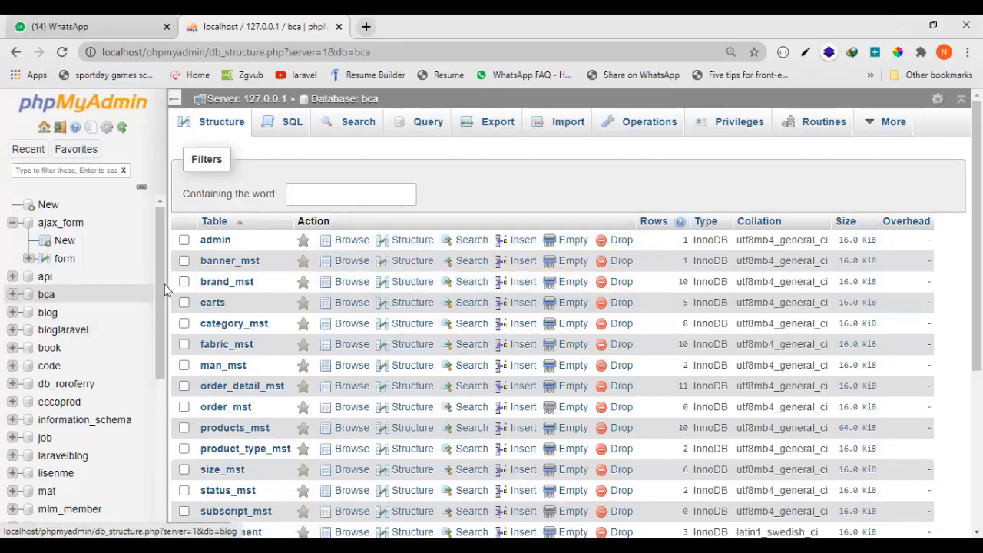
click(12, 295)
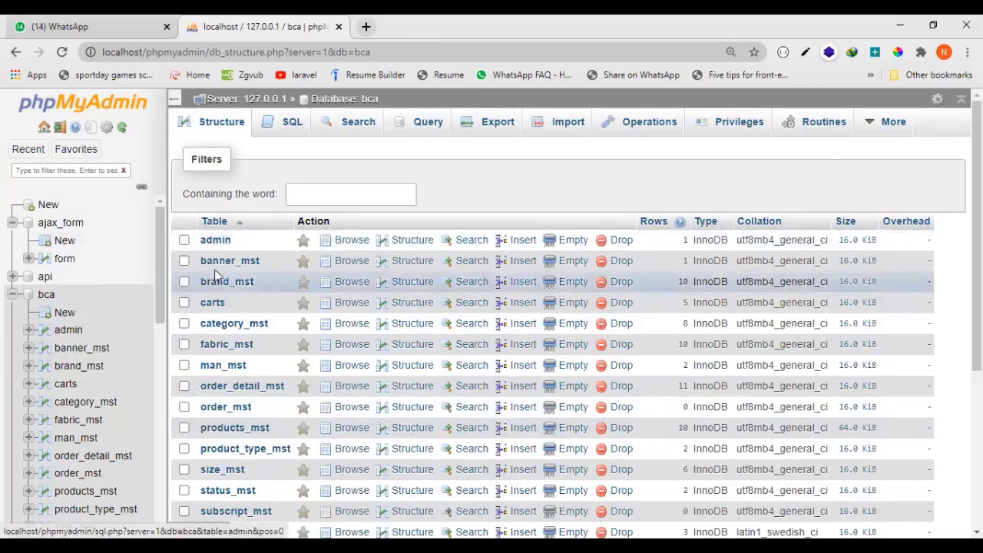
Browse the rows of the admin, banner_mst and category_mst tables in the bca database.
click(218, 241)
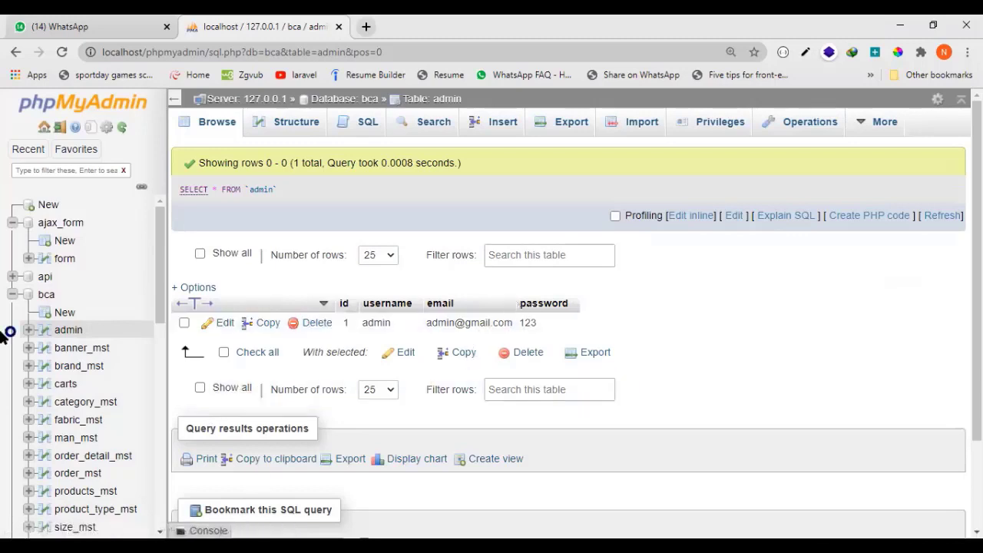
click(89, 350)
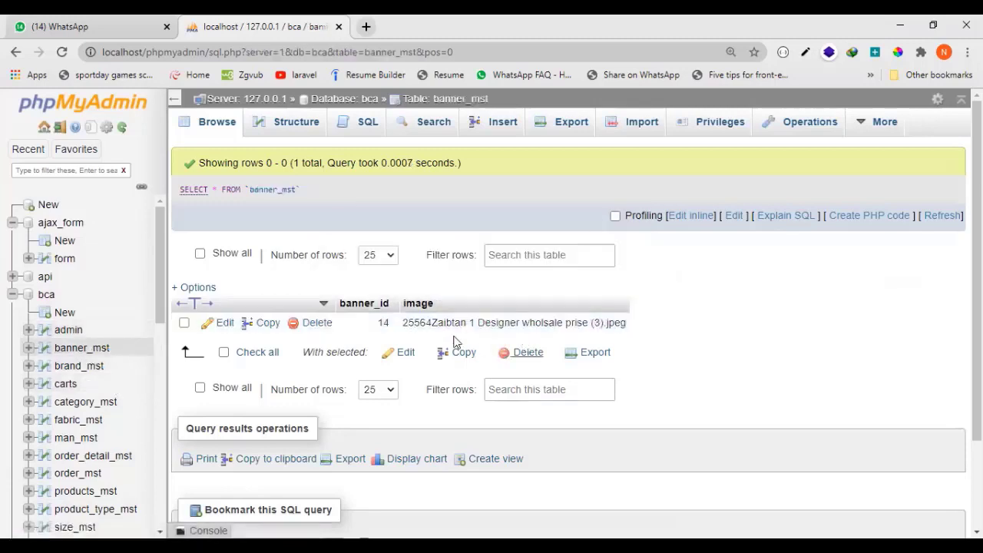
click(103, 404)
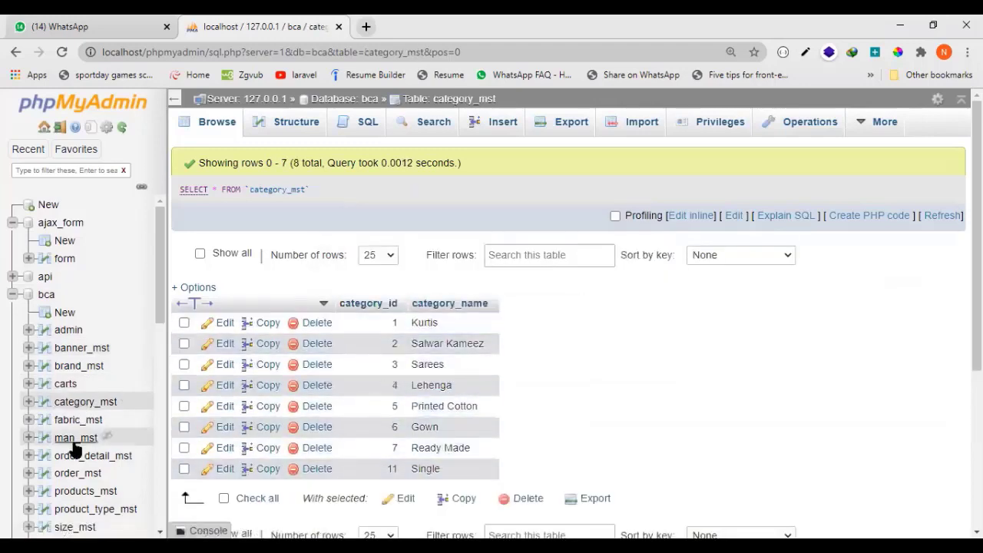
Open the mzfrxmujjb database and browse the rows of its cities table.
scroll(76, 453, down, 2)
scroll(102, 435, down, 4)
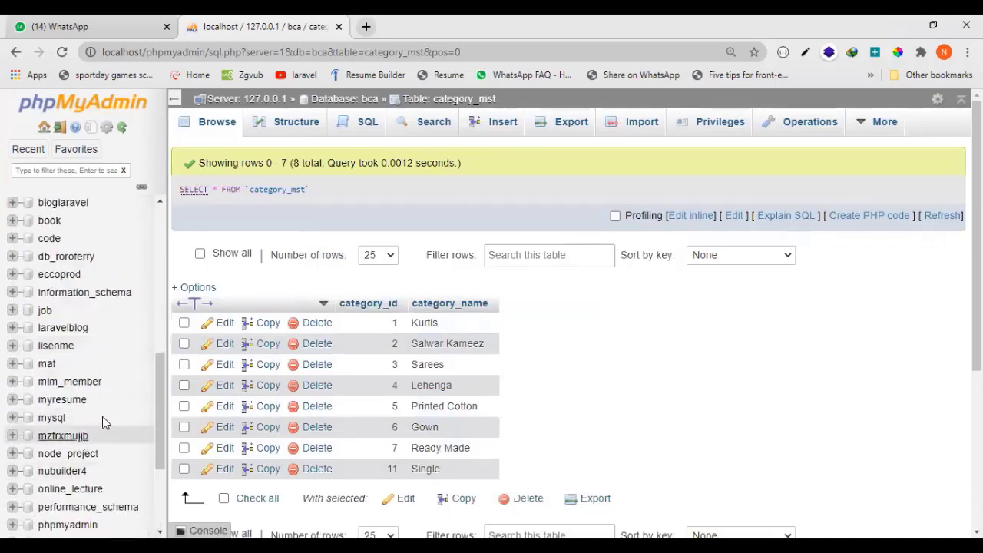
scroll(96, 413, down, 1)
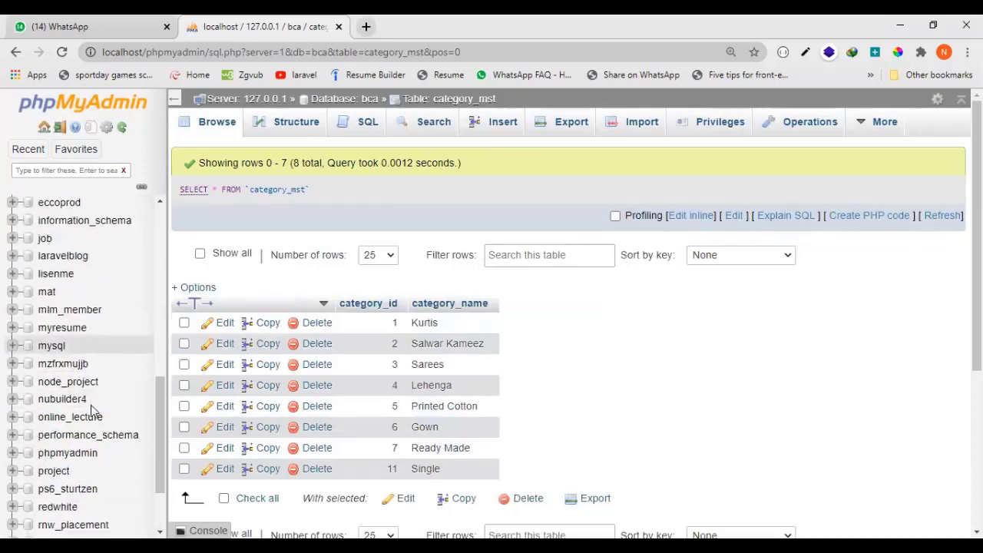
click(59, 370)
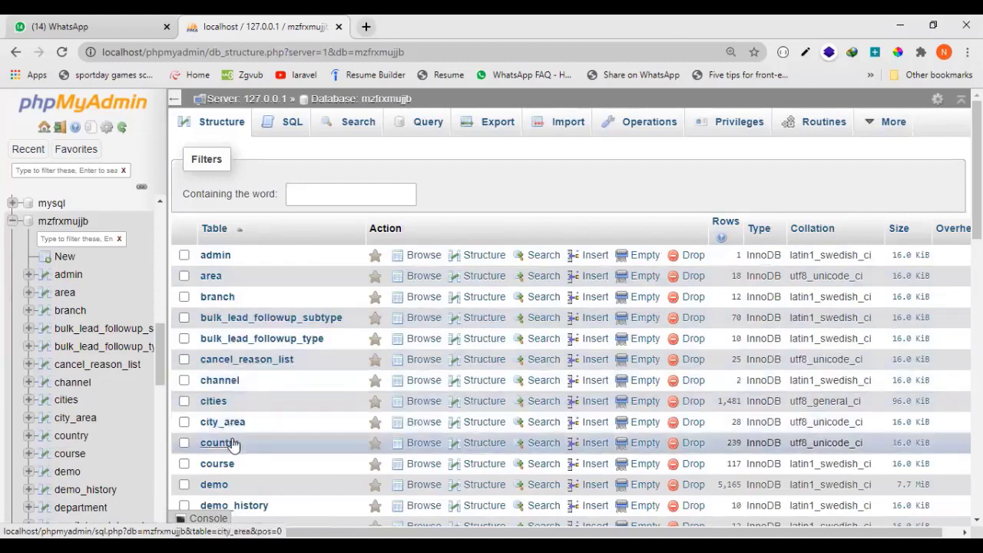
scroll(231, 440, down, 2)
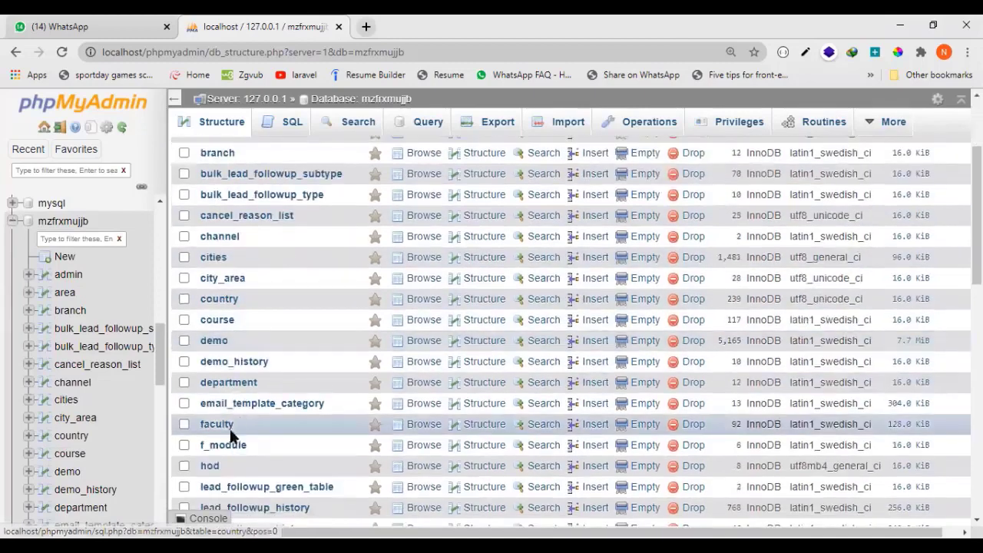
click(218, 259)
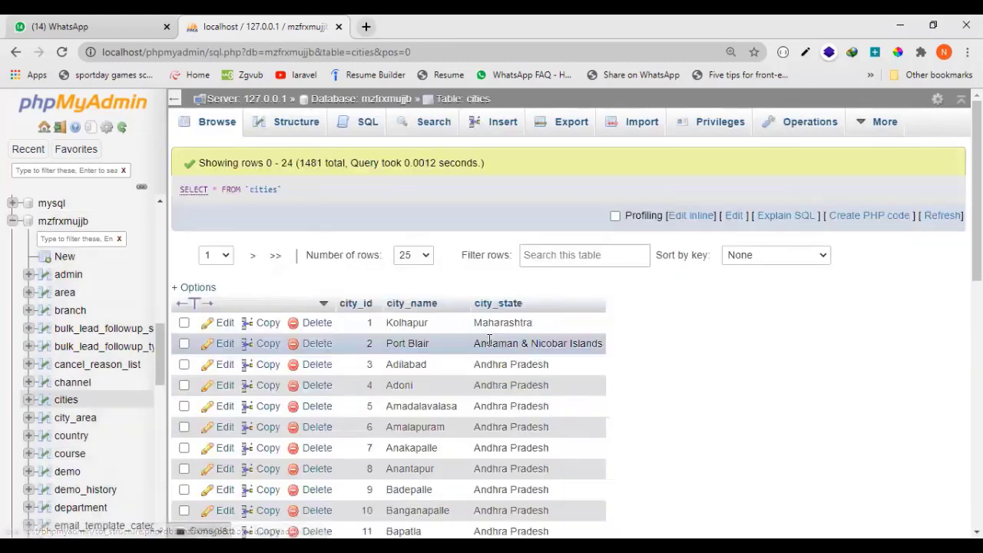
scroll(484, 368, down, 7)
scroll(482, 371, up, 2)
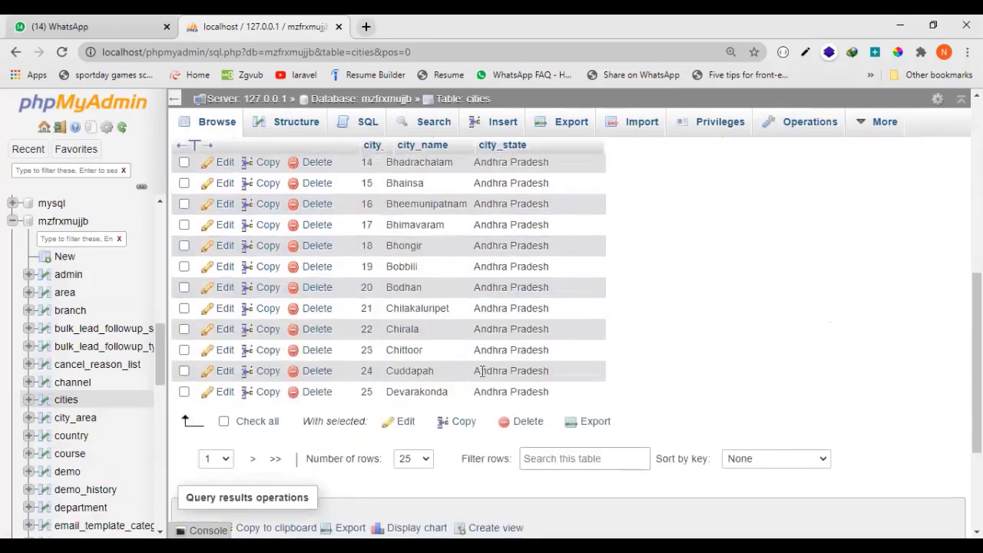
View the last page and page 47 of the cities table, examining the city names and states.
click(275, 459)
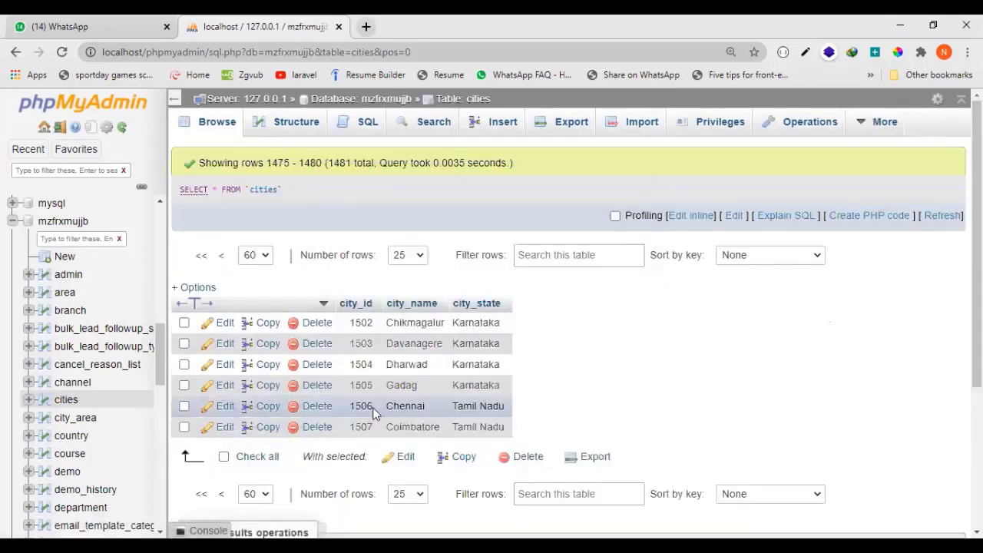
click(265, 496)
click(254, 317)
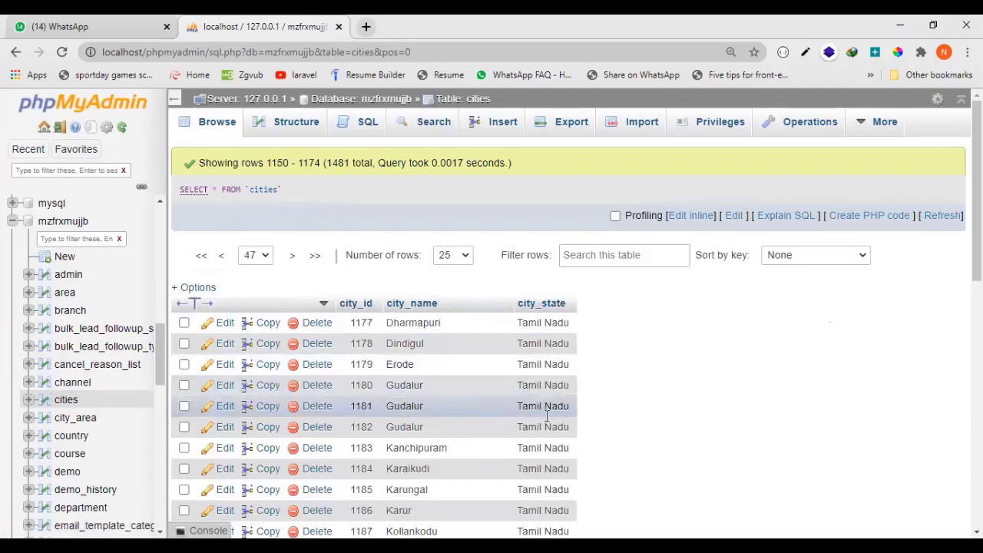
scroll(547, 415, down, 4)
scroll(453, 402, up, 2)
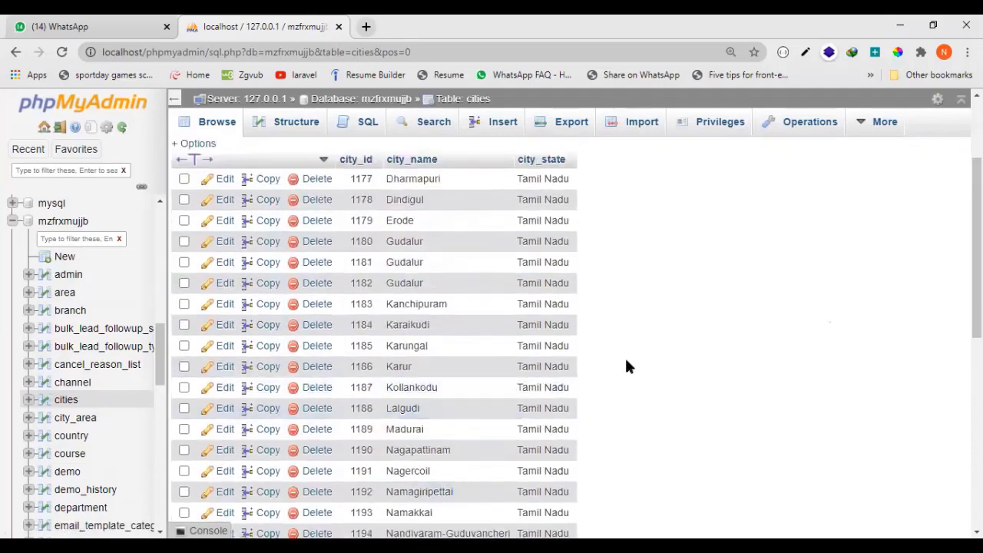
scroll(504, 401, up, 2)
scroll(500, 405, down, 3)
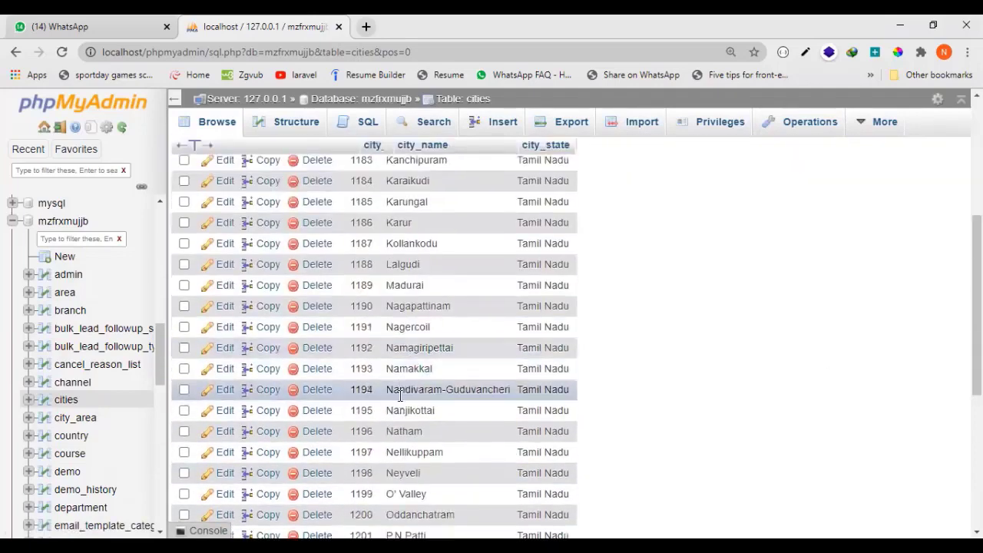
scroll(399, 395, down, 3)
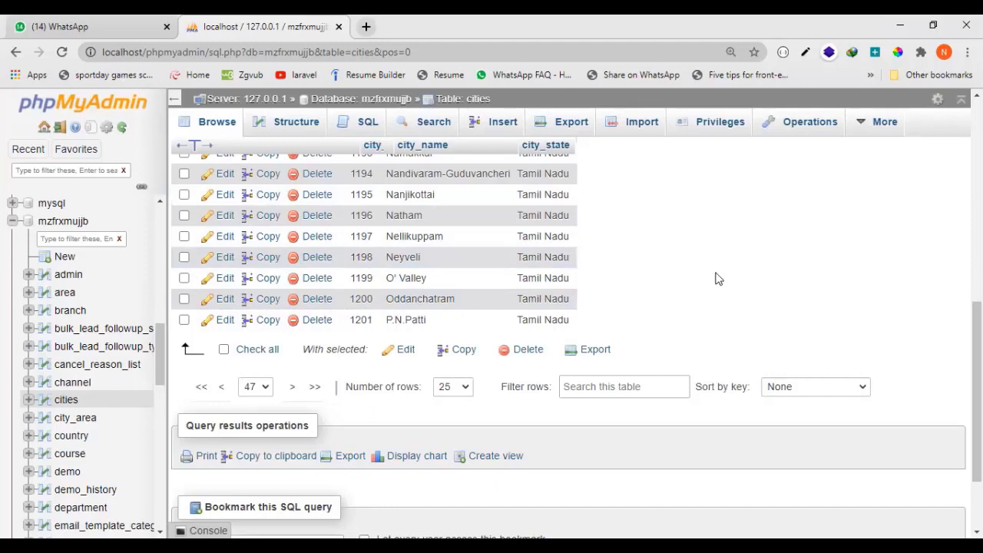
drag(154, 342, 150, 213)
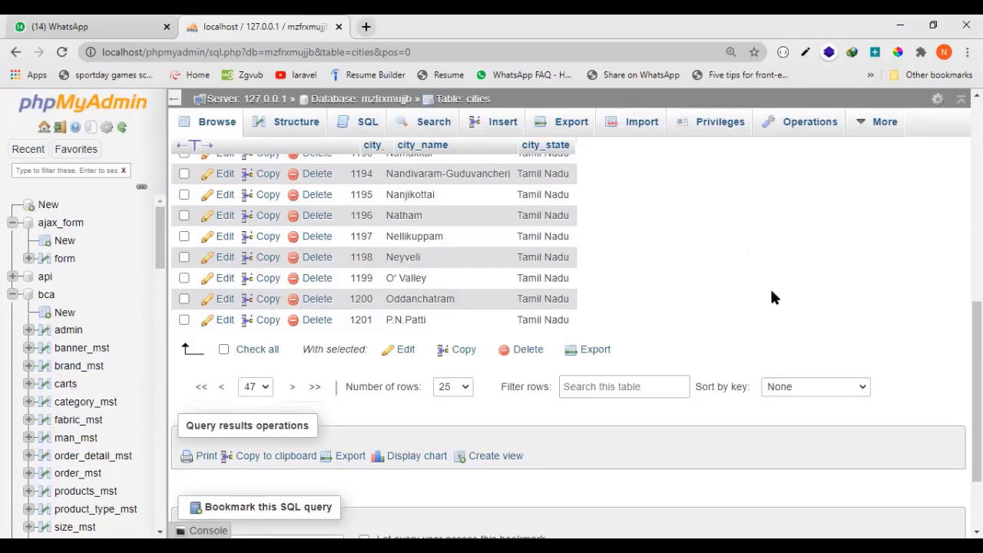
Collapse the ajax_form and bca databases in the tree, and expand bca again to look through its tables.
click(13, 295)
click(12, 223)
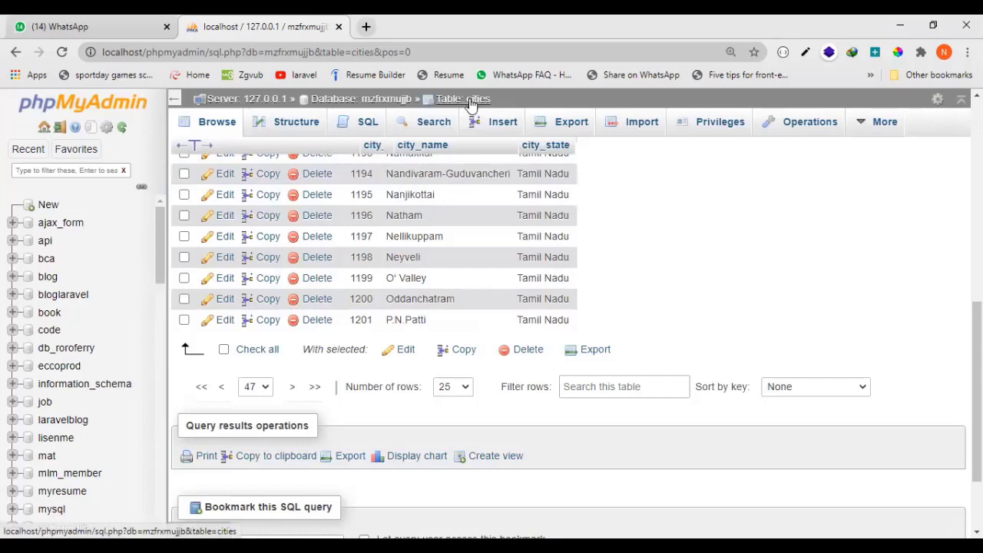
click(12, 258)
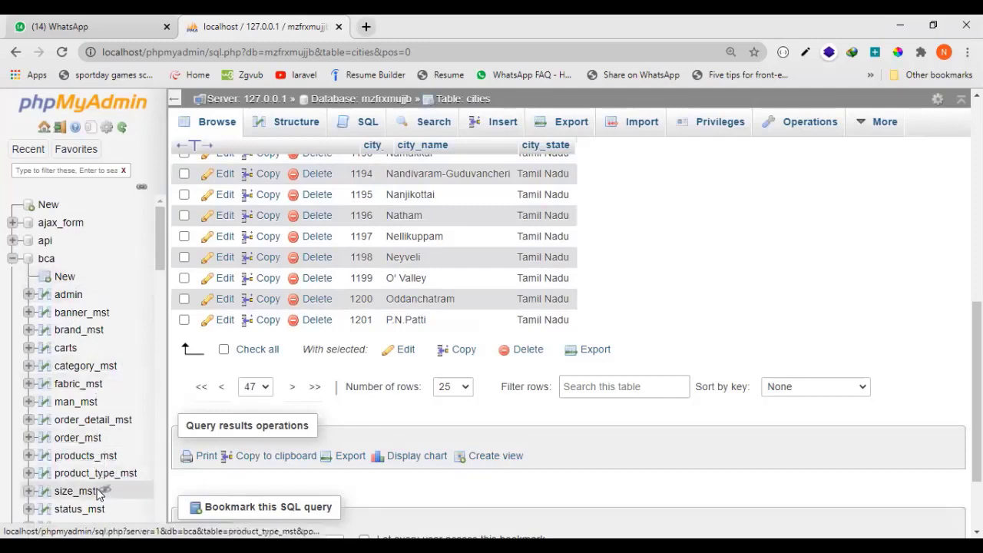
scroll(99, 476, down, 2)
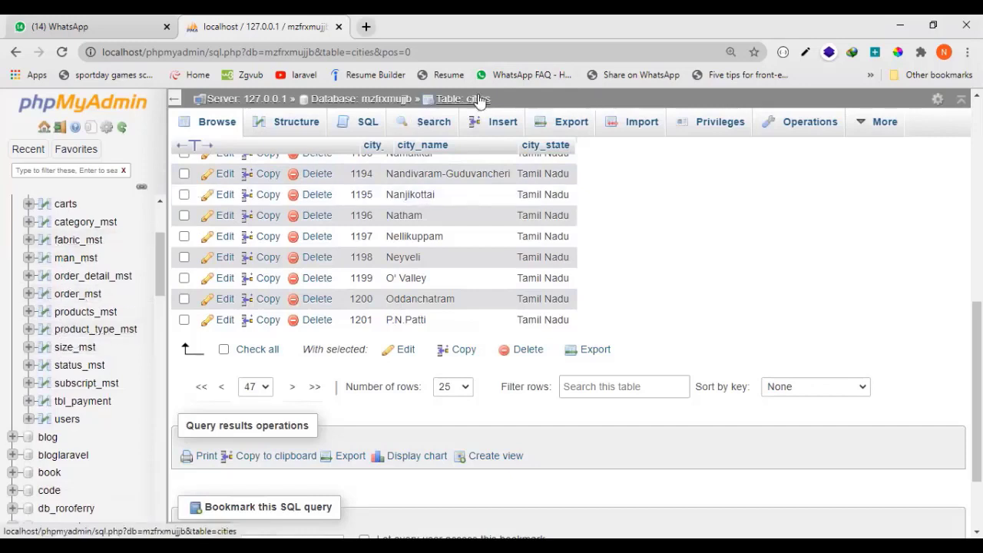
scroll(90, 364, up, 2)
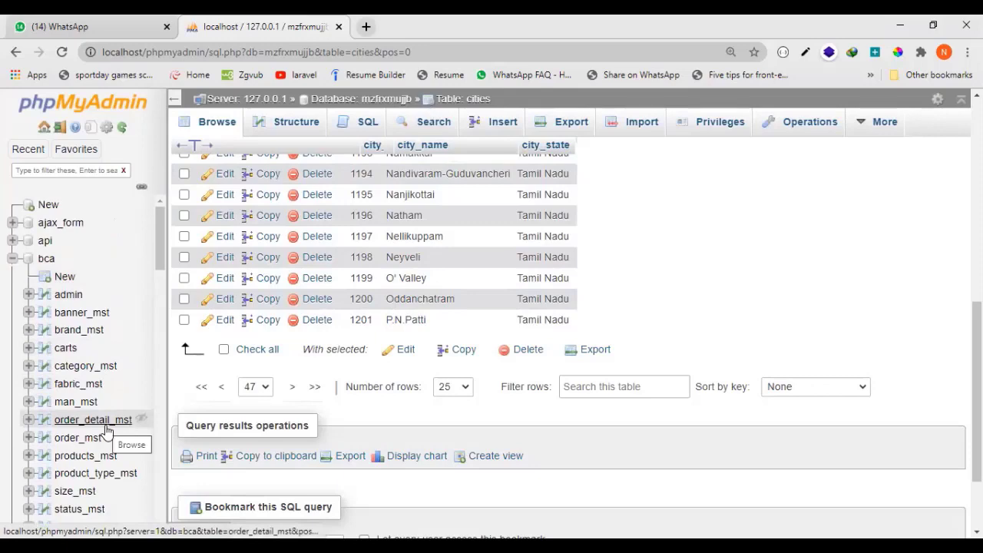
scroll(106, 430, down, 1)
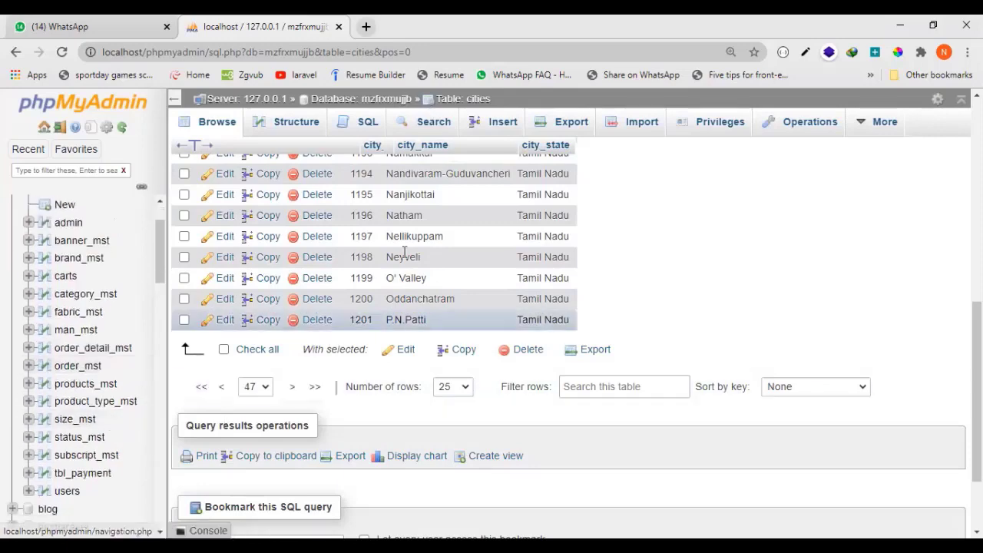
Reopen the cities table of the mzfrxmujjb database and browse the rows of its channel table.
click(477, 103)
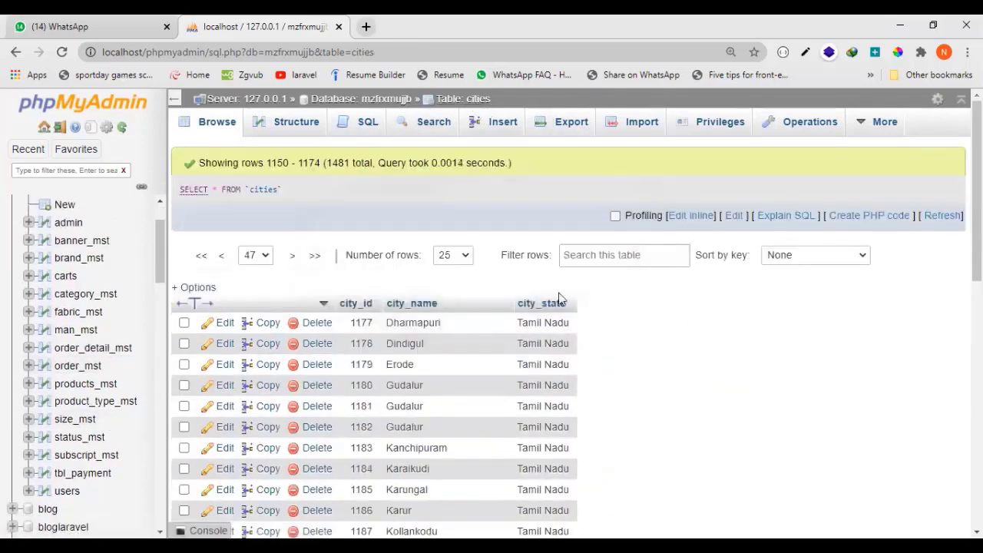
scroll(115, 384, down, 3)
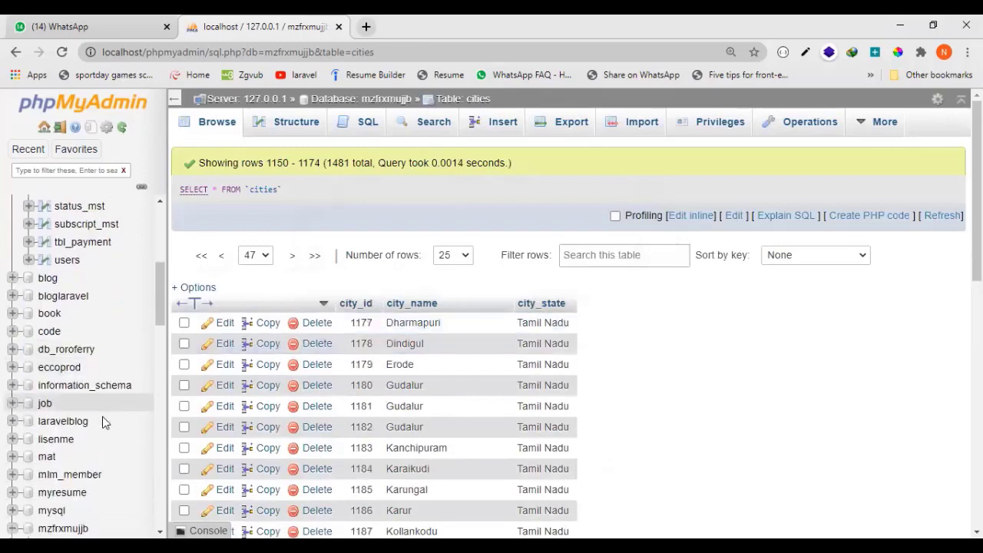
scroll(104, 418, down, 3)
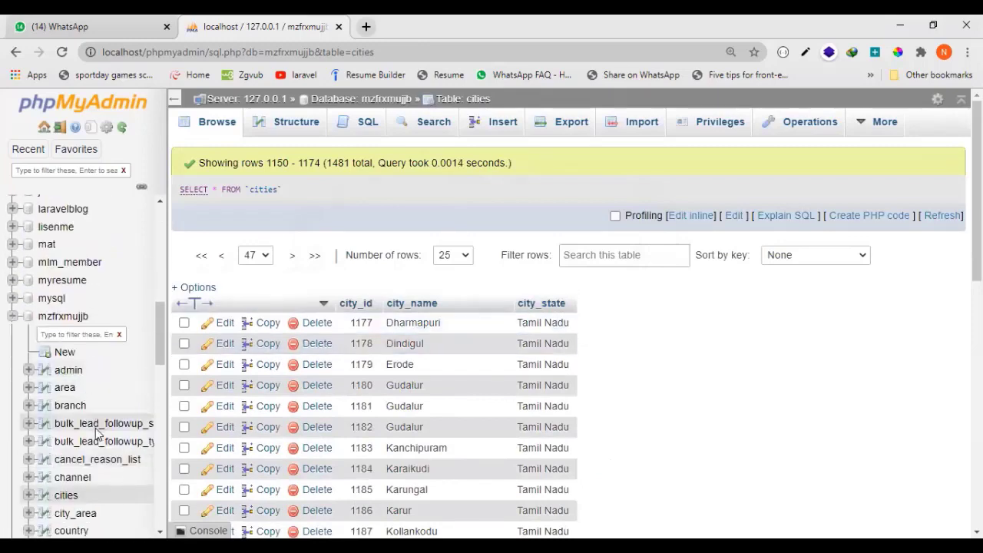
scroll(98, 434, down, 2)
click(74, 350)
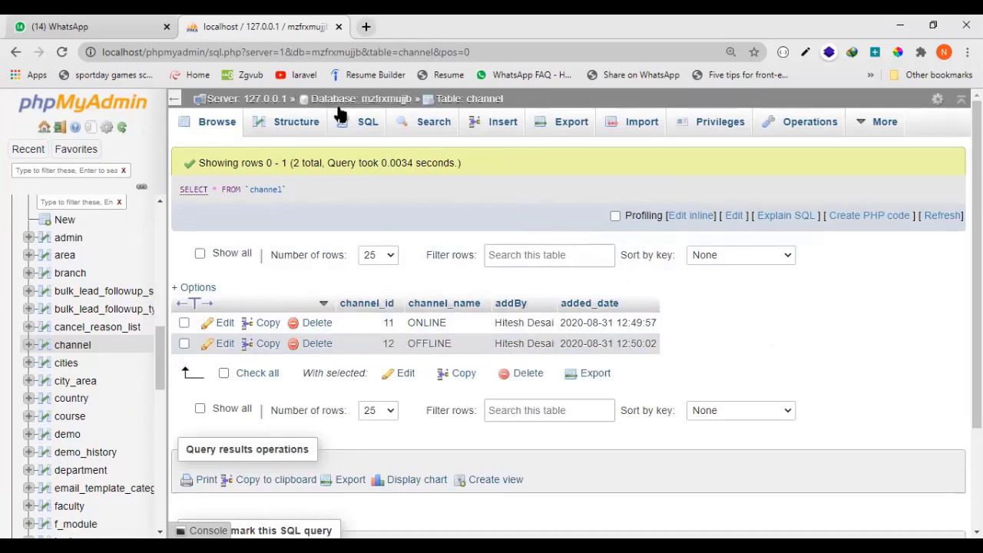
Open the server's list of databases and look through the existing database names and the database creation form.
click(243, 103)
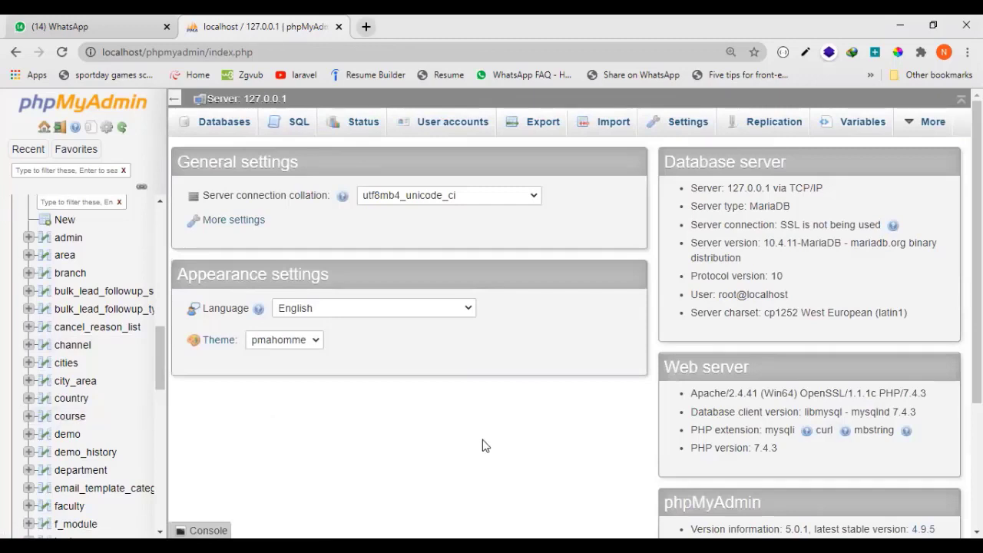
click(222, 127)
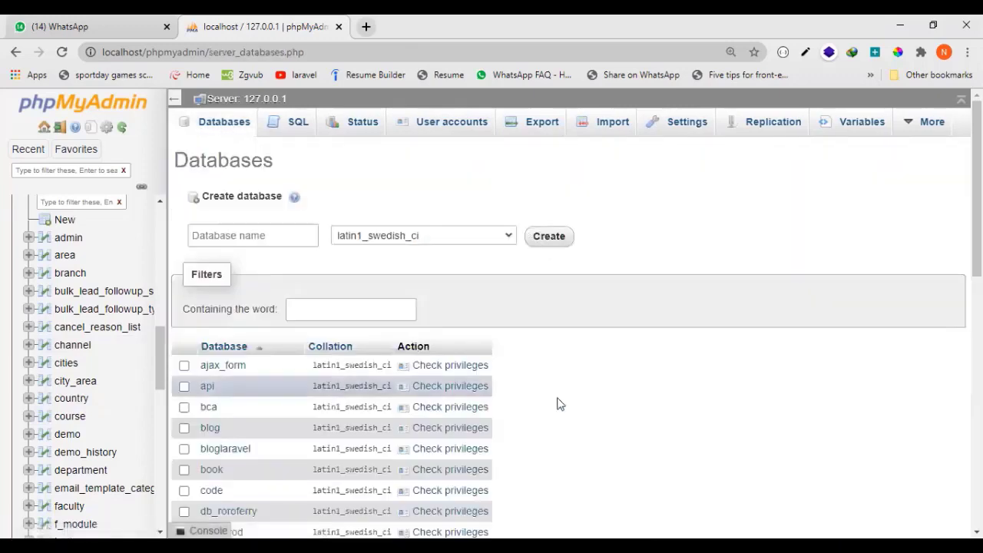
scroll(647, 412, down, 1)
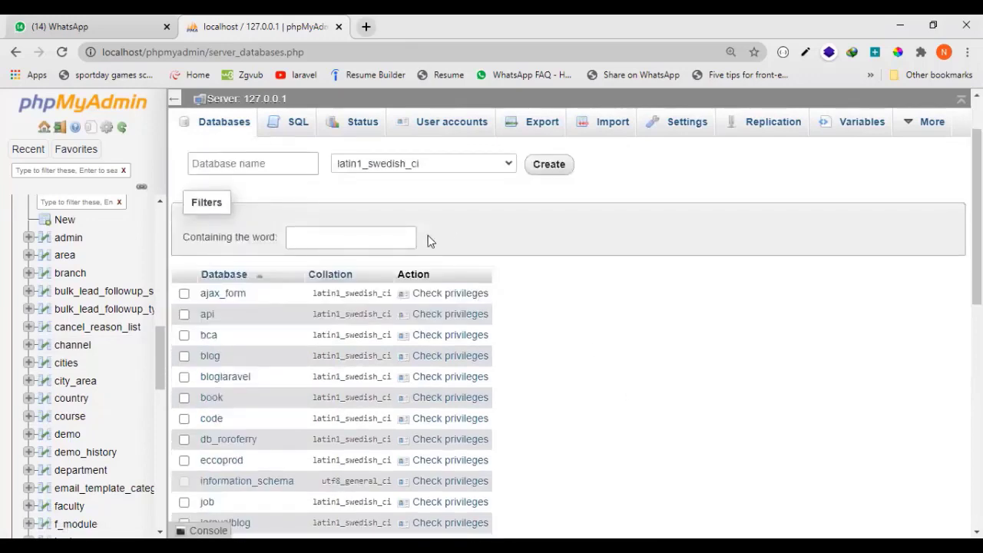
scroll(364, 244, up, 1)
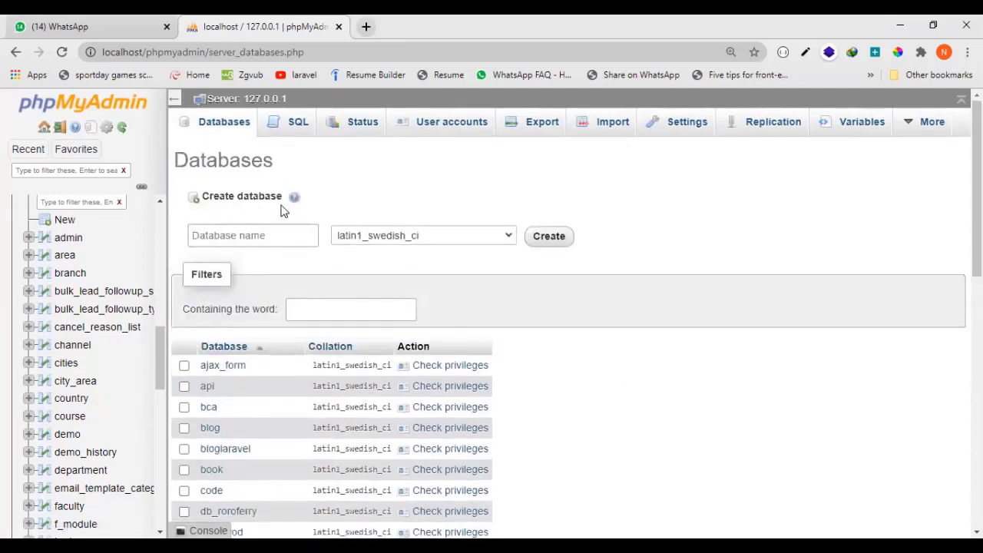
click(285, 232)
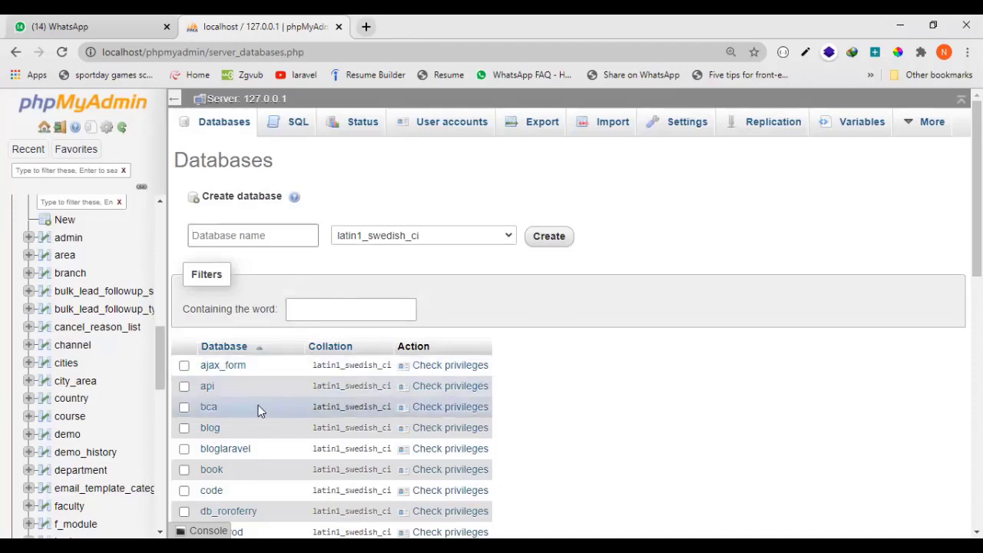
scroll(258, 405, down, 1)
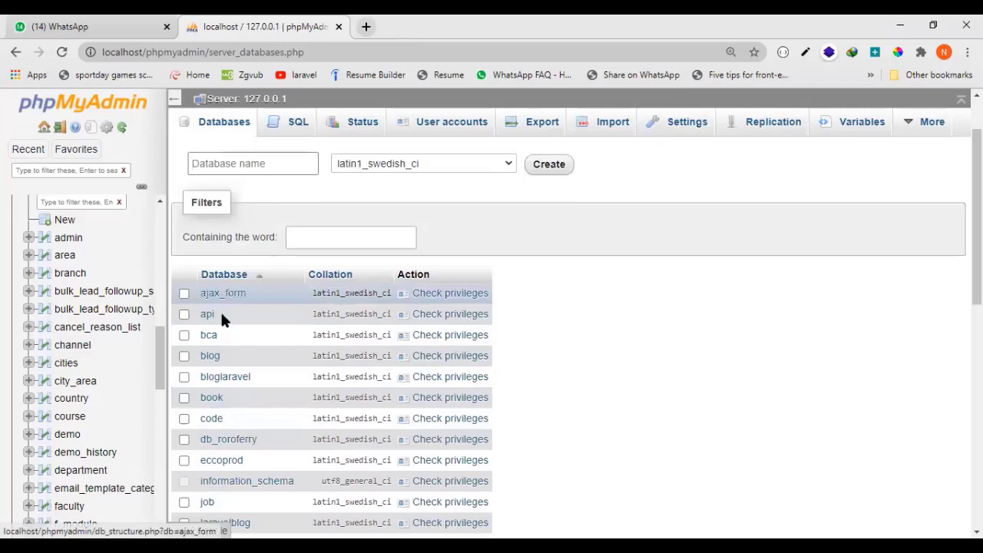
scroll(229, 426, down, 2)
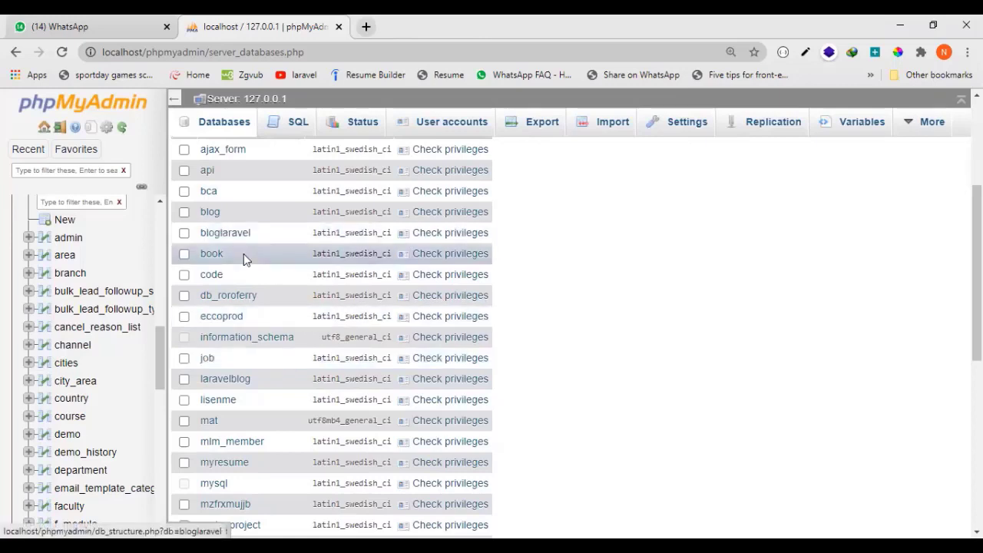
scroll(243, 253, up, 1)
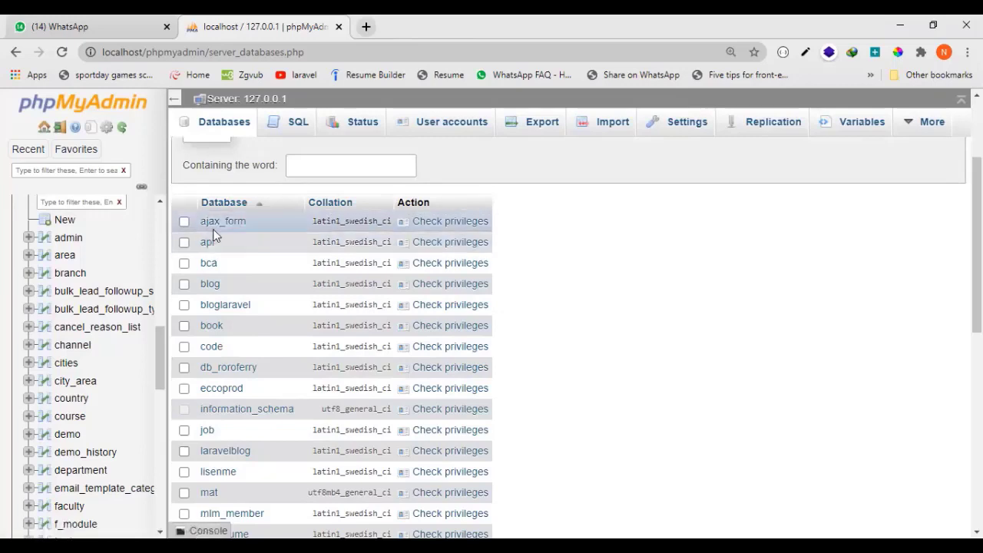
scroll(280, 192, up, 2)
click(251, 198)
text(ajax)
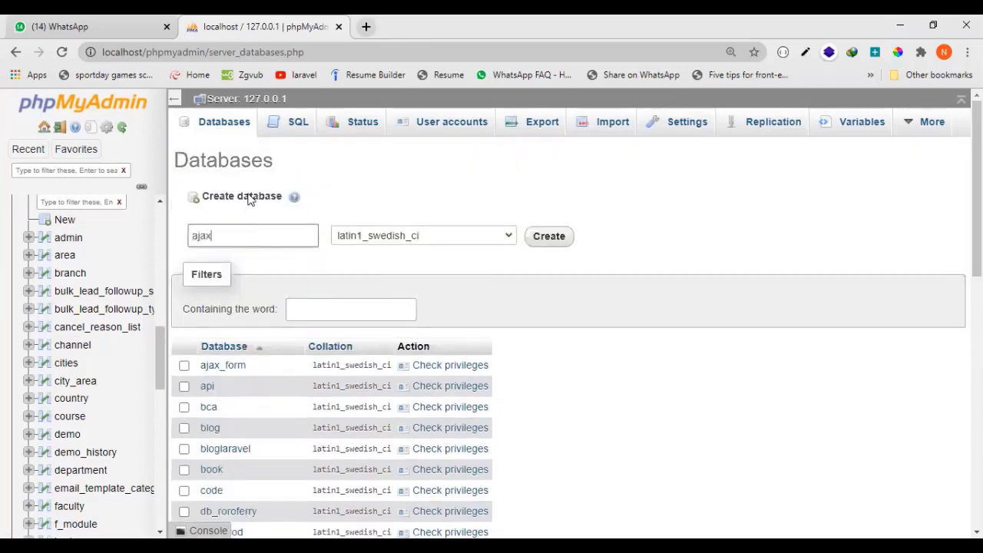
text( form)
Replace the text in the new database's name with Ecommerce.
drag(266, 237, 184, 242)
key(BackSpace)
text(Ecomme)
text(r)
text(ce)
text(_data)
key(BackSpace)
key(BackSpace)
key(BackSpace)
key(BackSpace)
key(BackSpace)
text(Data)
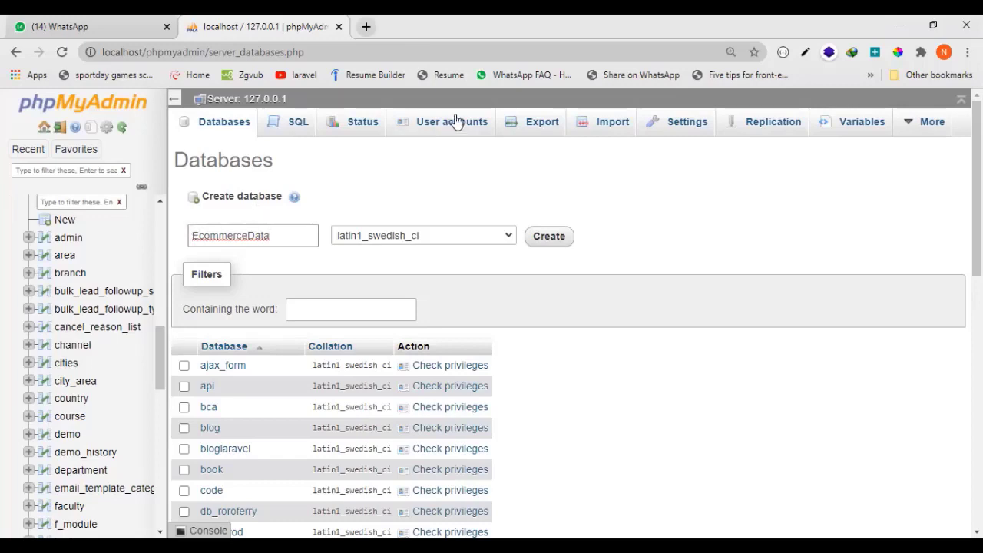
text(123)
key(BackSpace)
key(BackSpace)
key(BackSpace)
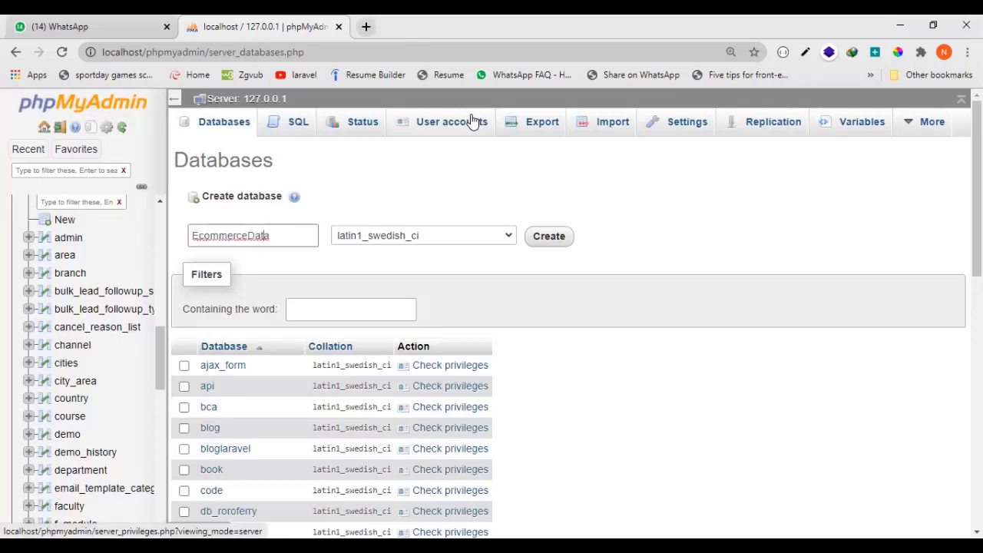
key(BackSpace)
key(BackSpace)
key(BackSpace)
key(BackSpace)
text(data)
key(BackSpace)
key(BackSpace)
key(BackSpace)
text(_data)
key(BackSpace)
key(BackSpace)
key(BackSpace)
key(BackSpace)
key(BackSpace)
text(Data)
key(BackSpace)
key(BackSpace)
key(BackSpace)
key(BackSpace)
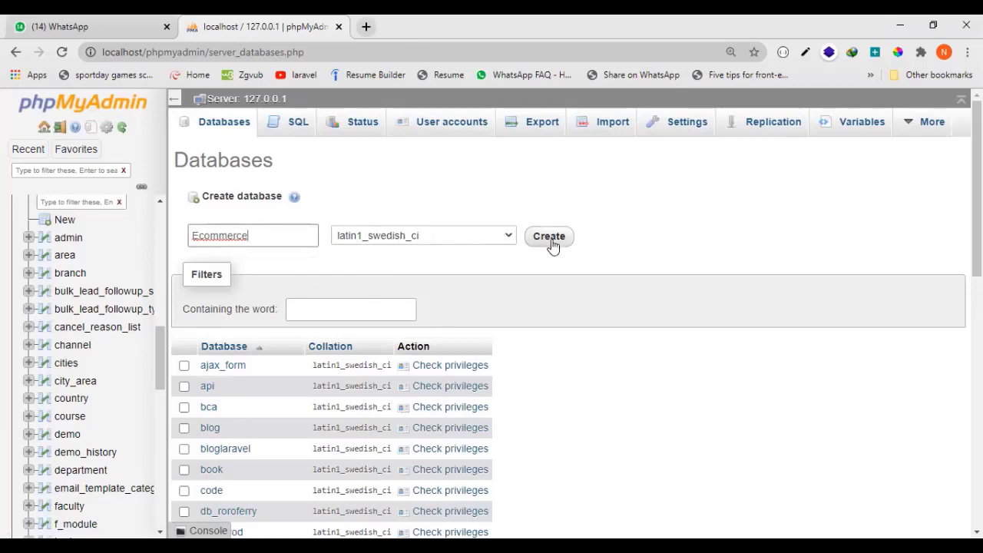
Create the Ecommerce database with the latin1_swedish_ci collation.
scroll(253, 377, down, 3)
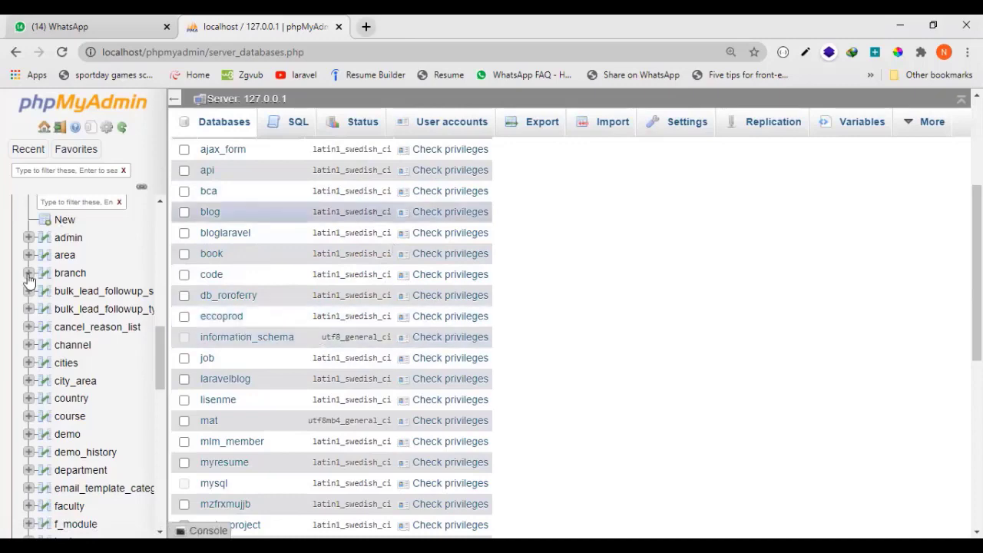
scroll(84, 323, up, 3)
scroll(88, 322, up, 1)
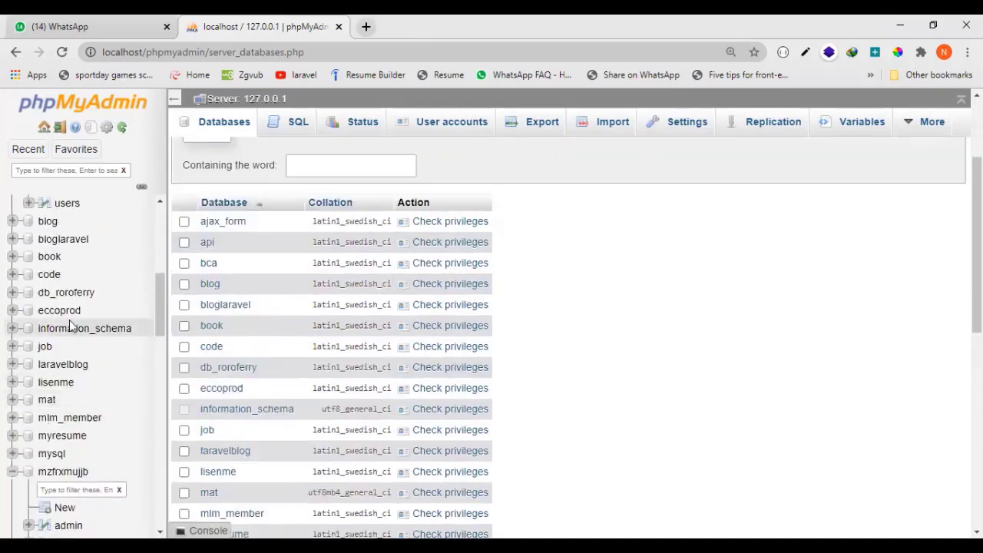
scroll(561, 346, up, 2)
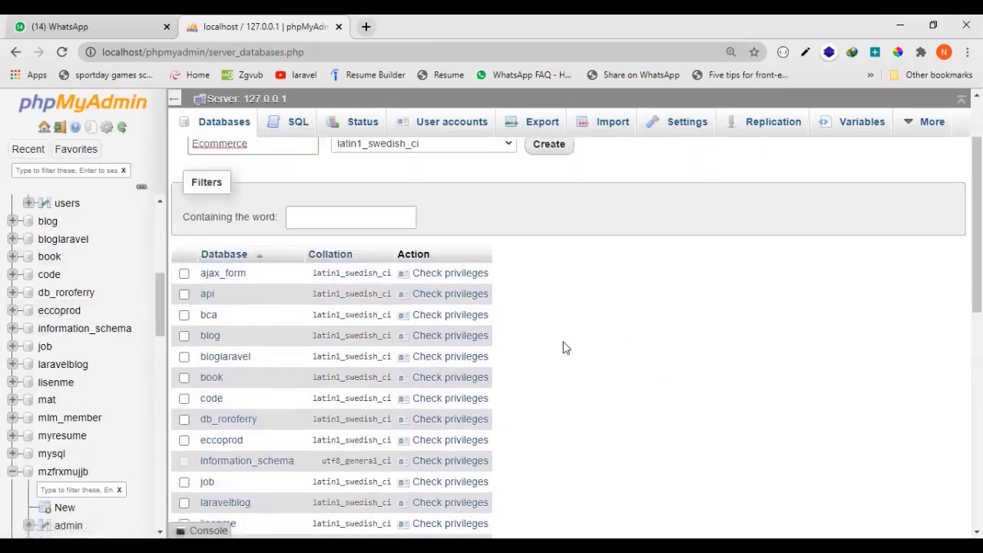
click(533, 238)
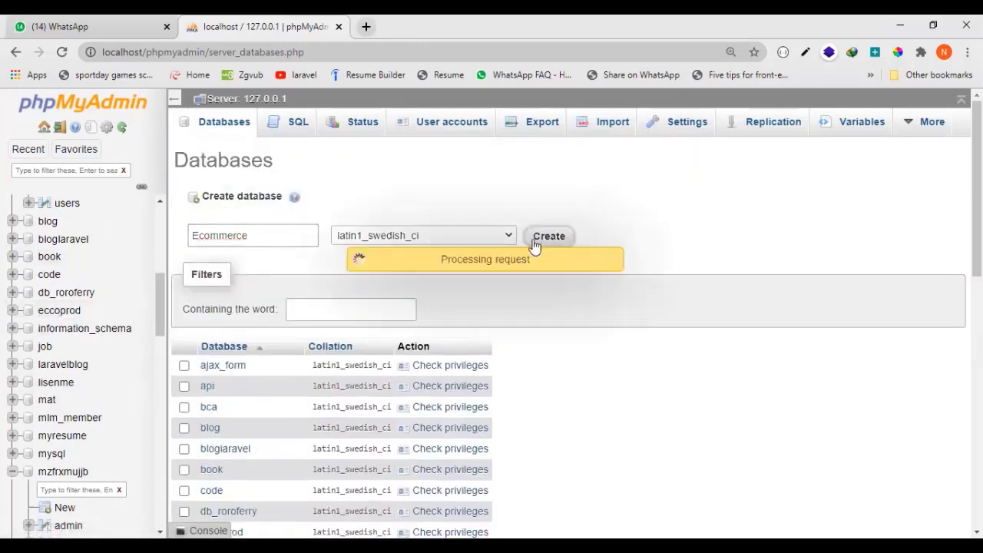
Collapse the bca database in the tree and open the new ecommerce database's structure.
scroll(74, 307, up, 1)
scroll(84, 376, down, 2)
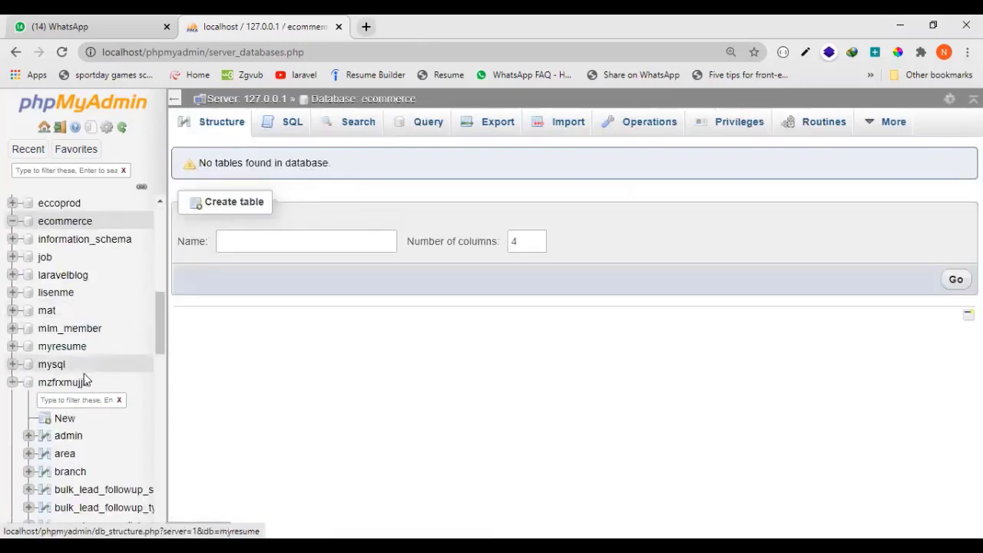
scroll(81, 400, up, 5)
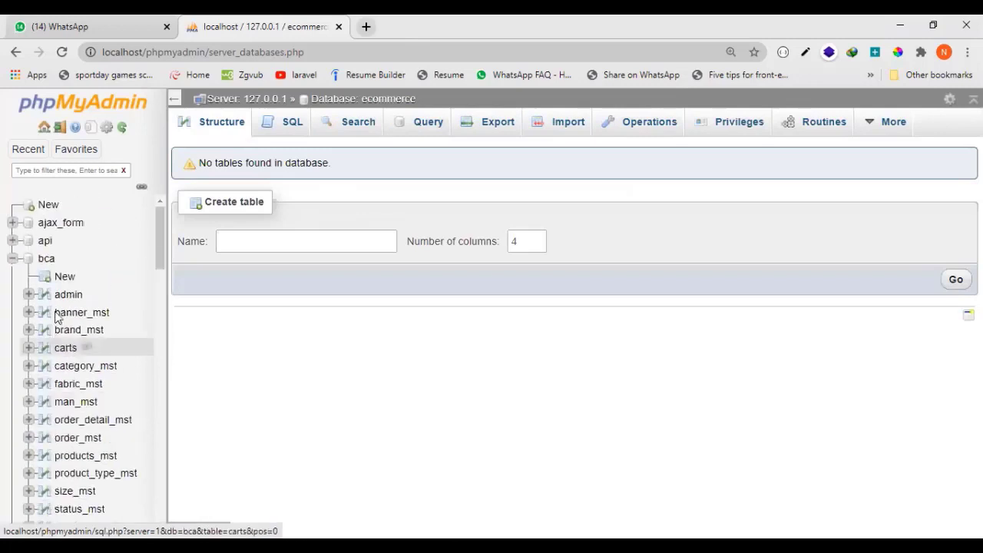
click(12, 258)
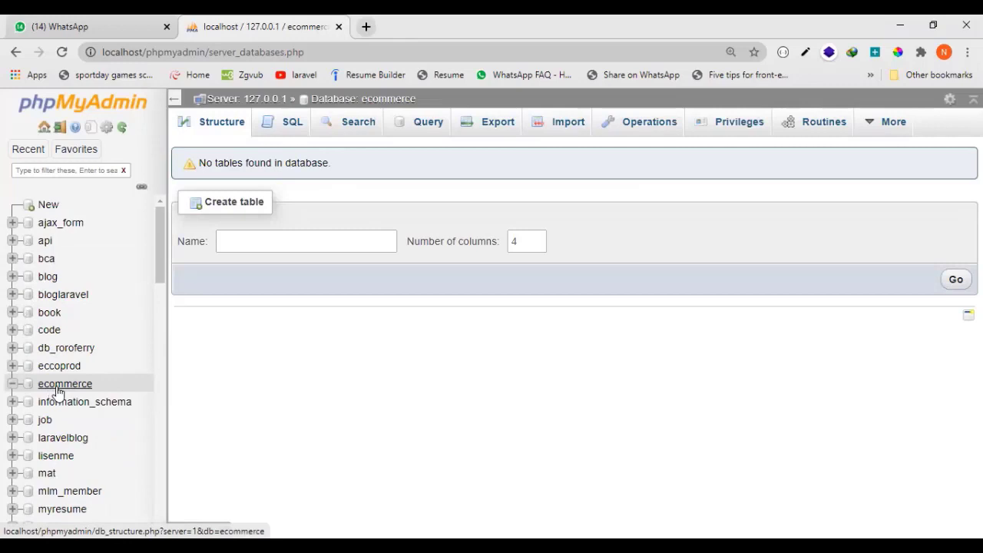
click(96, 385)
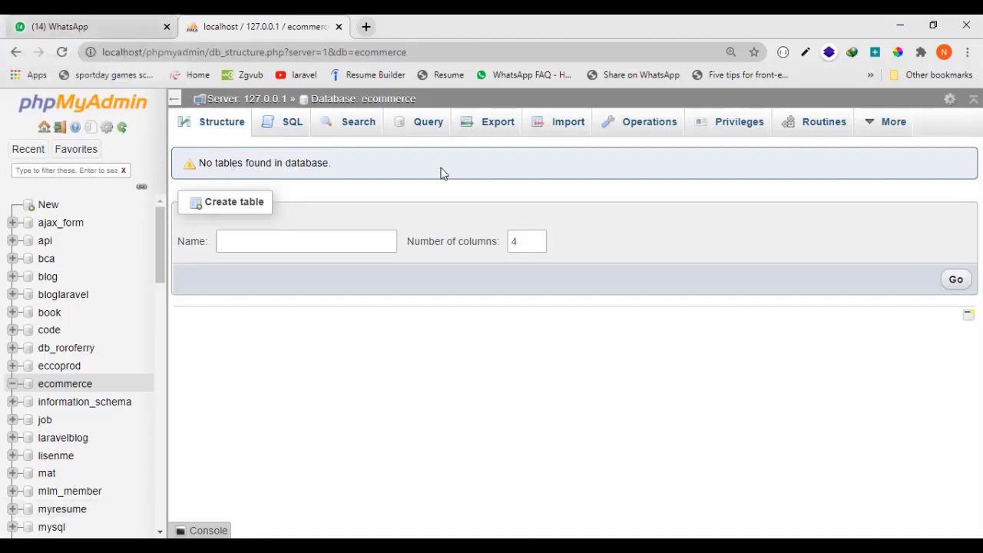
Start a new table named product with 5 columns in the ecommerce database, opening its column definitions.
click(327, 242)
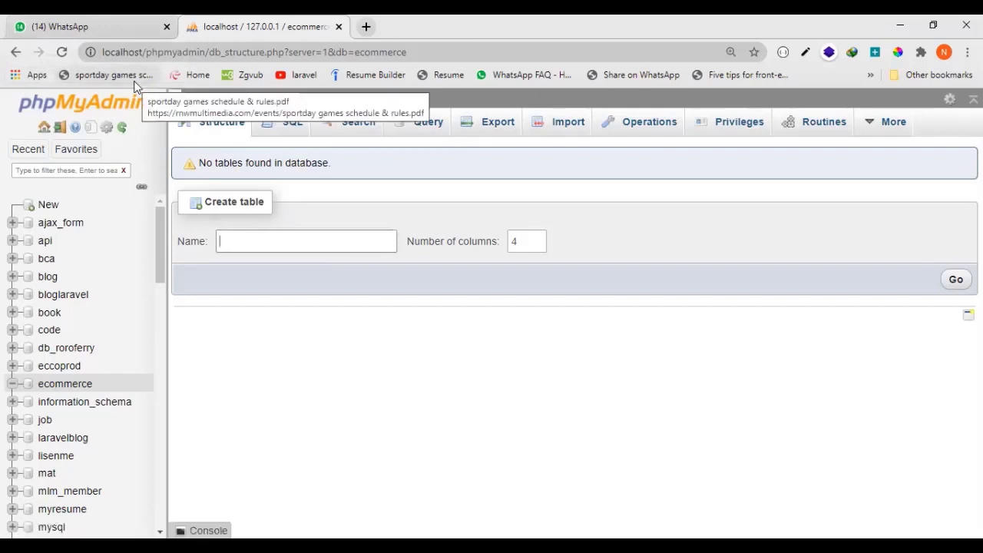
text(product)
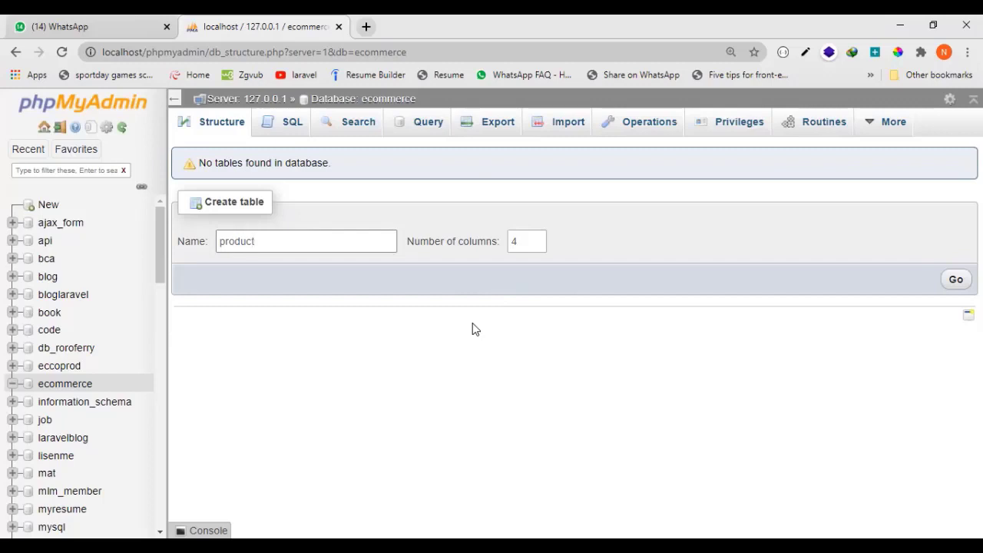
click(527, 251)
key(BackSpace)
text(5)
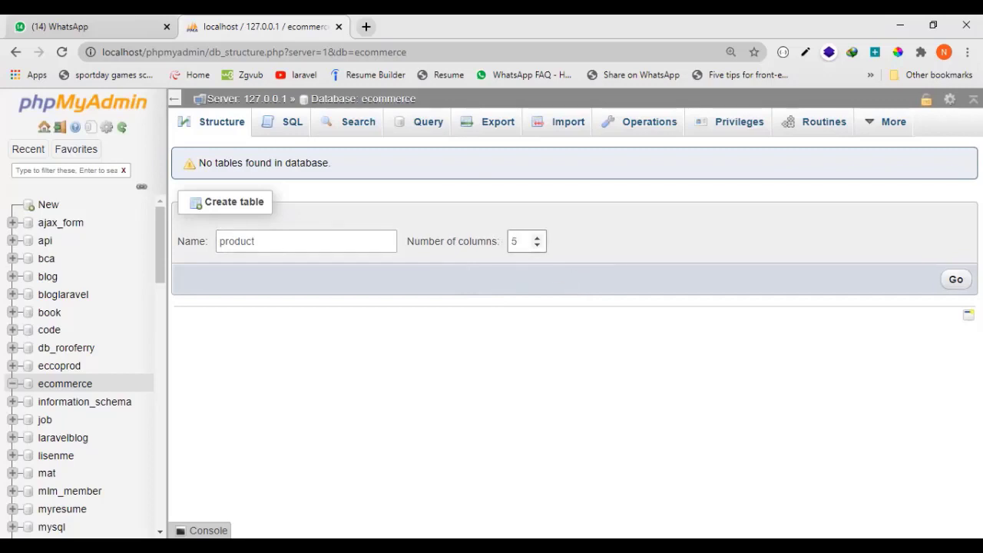
key(Return)
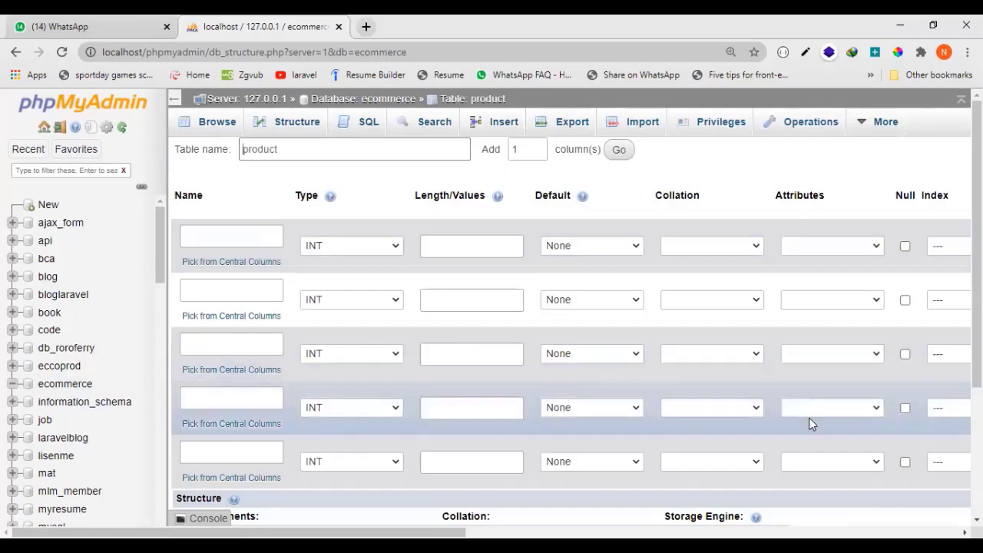
double_click(299, 150)
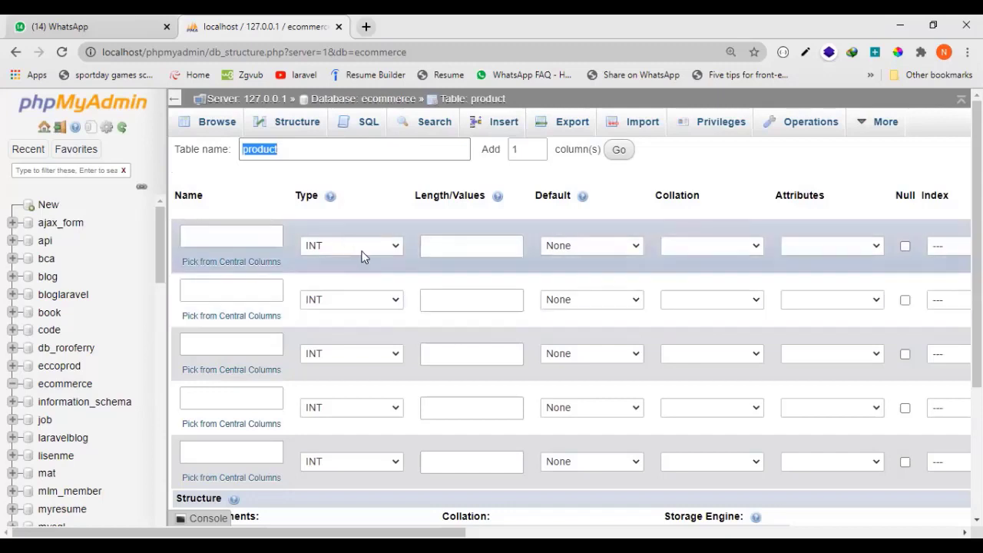
click(466, 248)
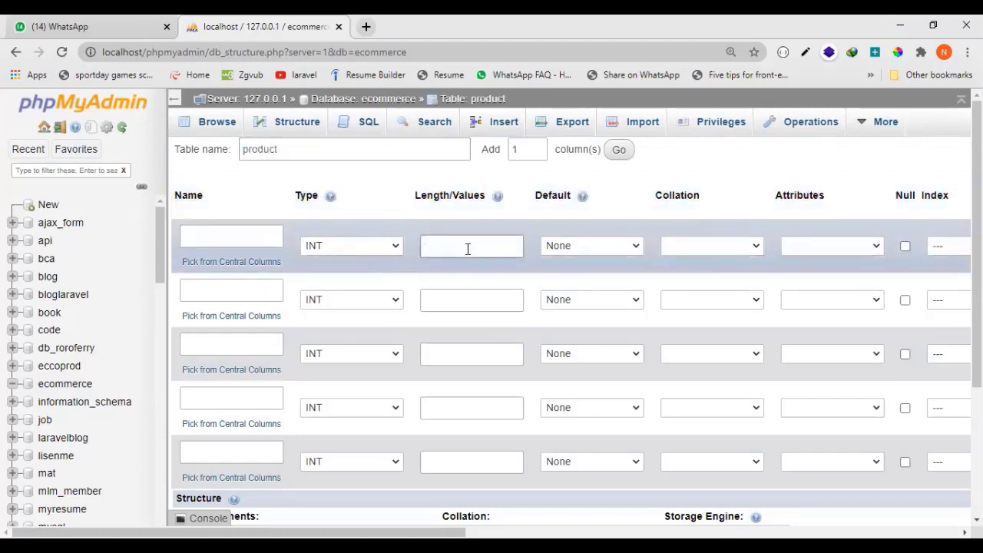
Name the product table's first column product_id and keep its type as INT.
click(232, 239)
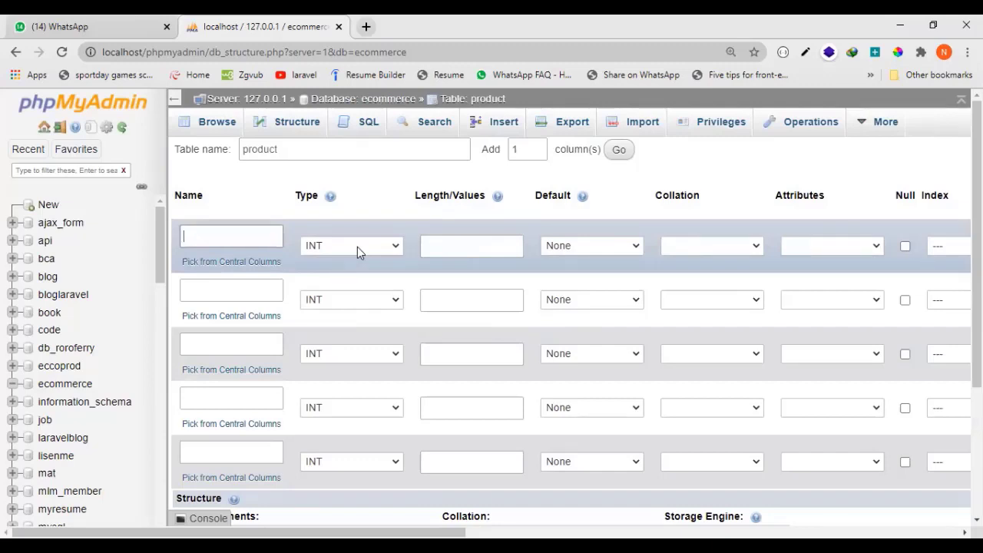
text(product_id)
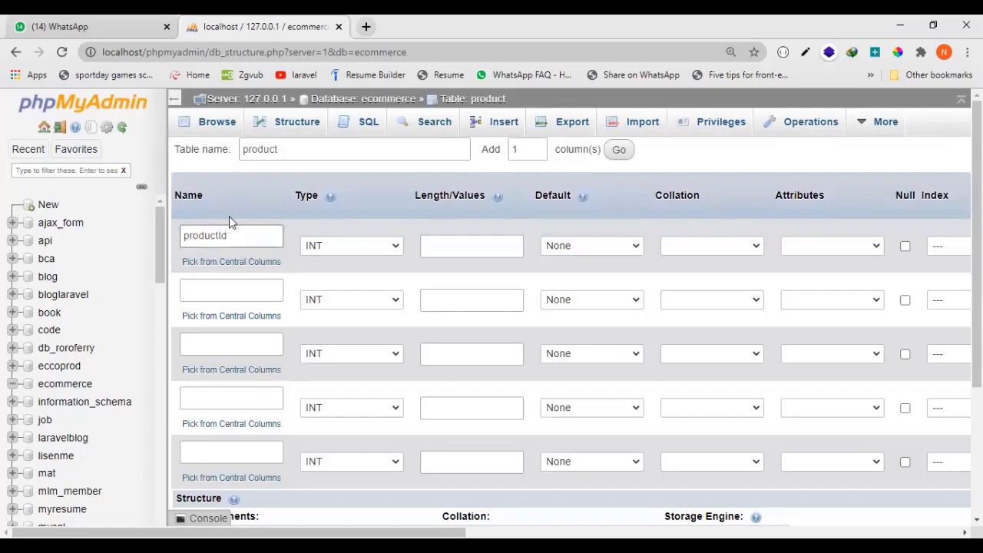
key(BackSpace)
text(d)
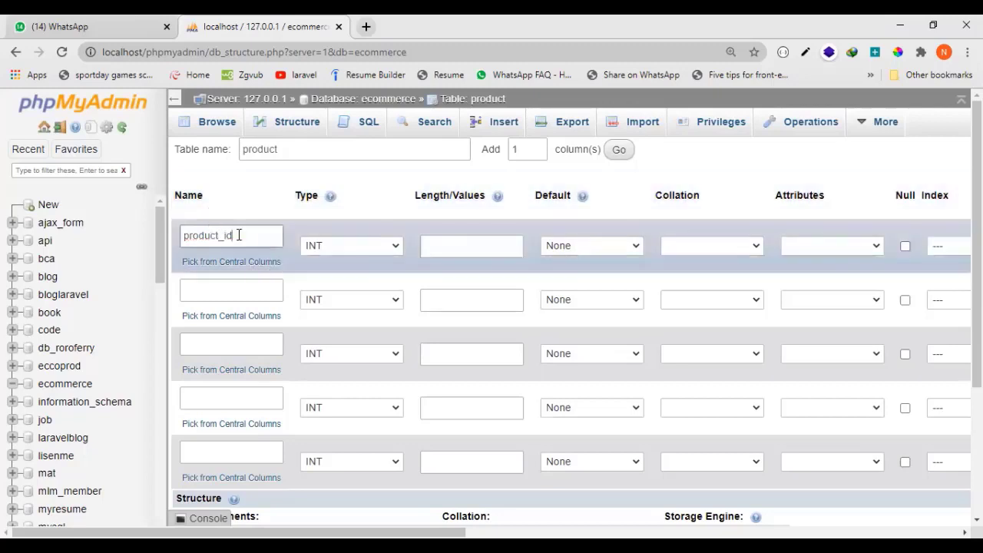
drag(241, 235, 159, 244)
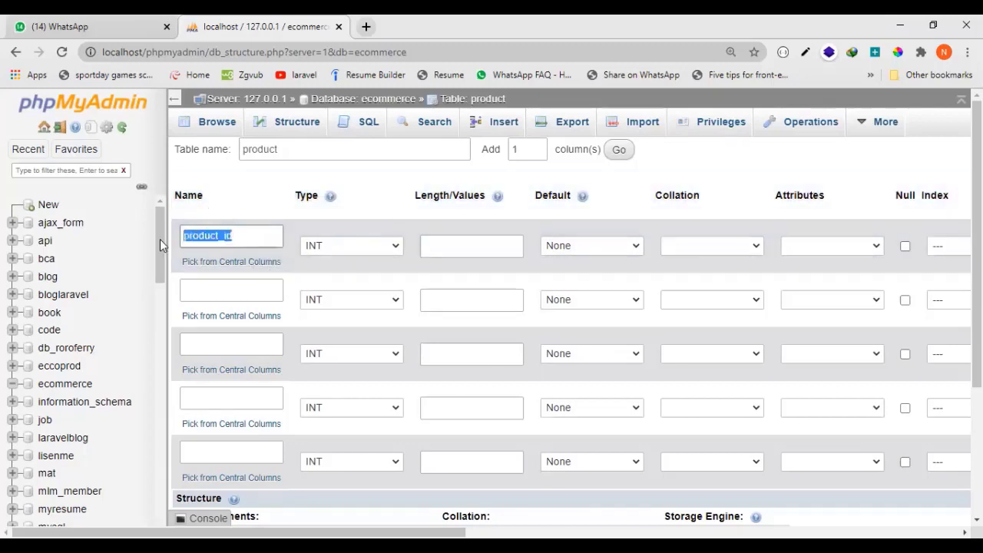
click(254, 232)
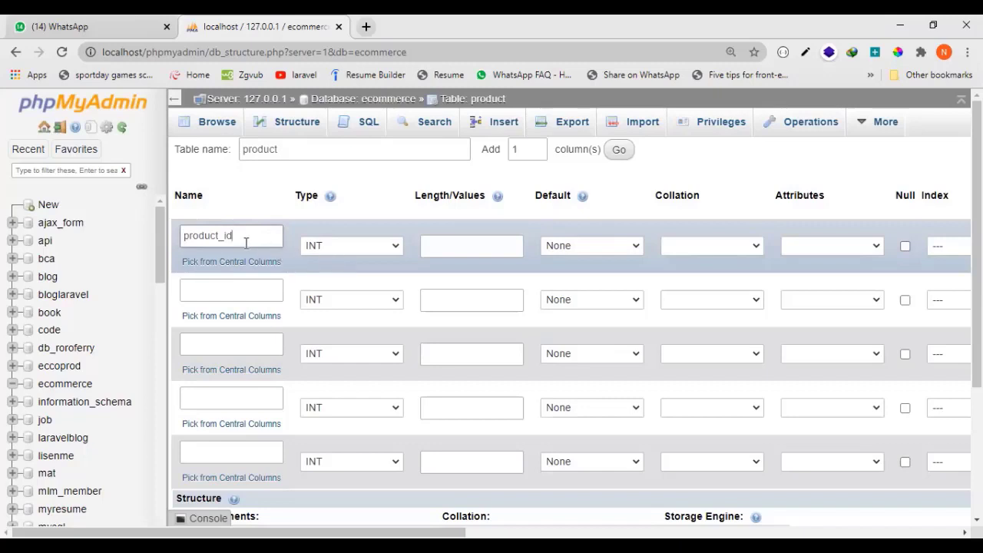
drag(238, 238, 158, 239)
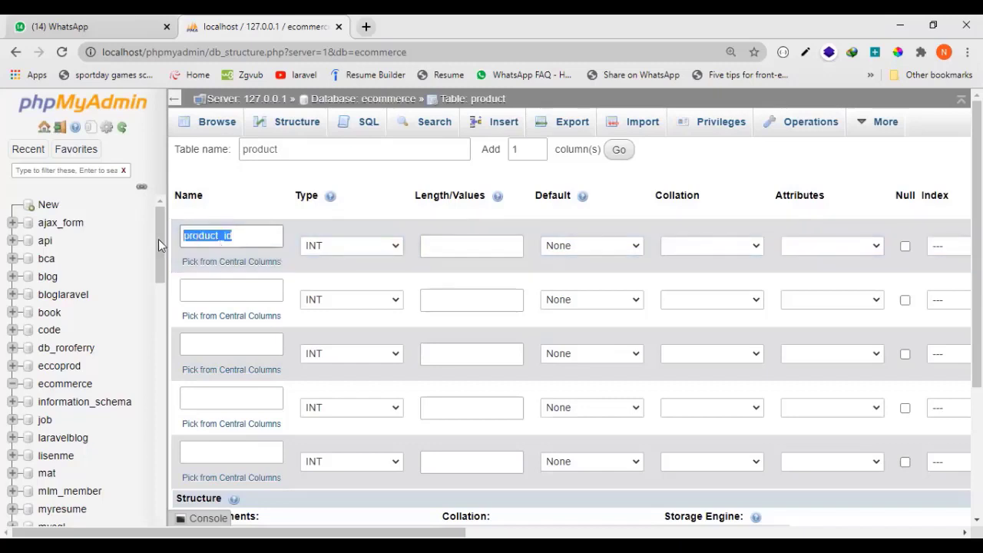
click(329, 245)
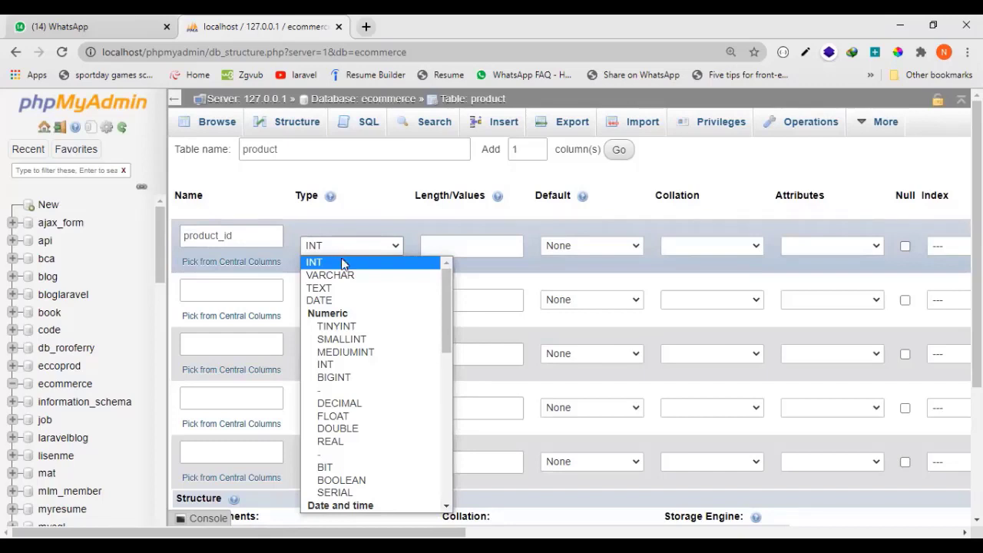
click(339, 255)
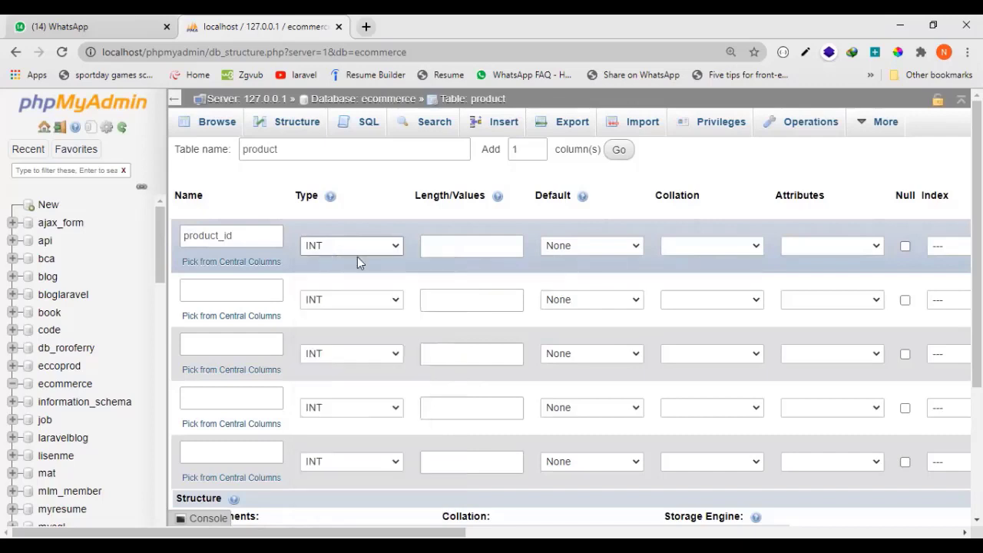
Set the length of the product_id column to 10.
click(427, 247)
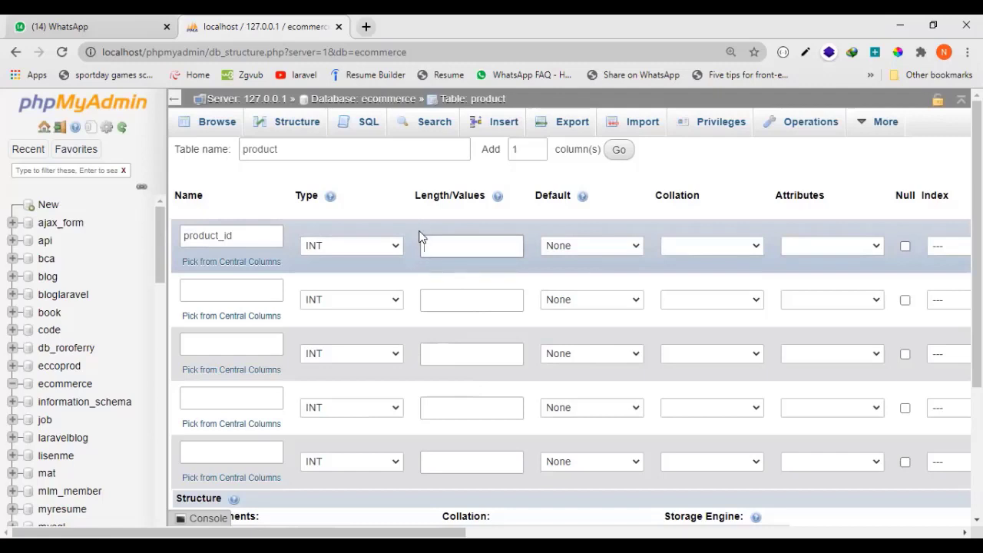
text(11)
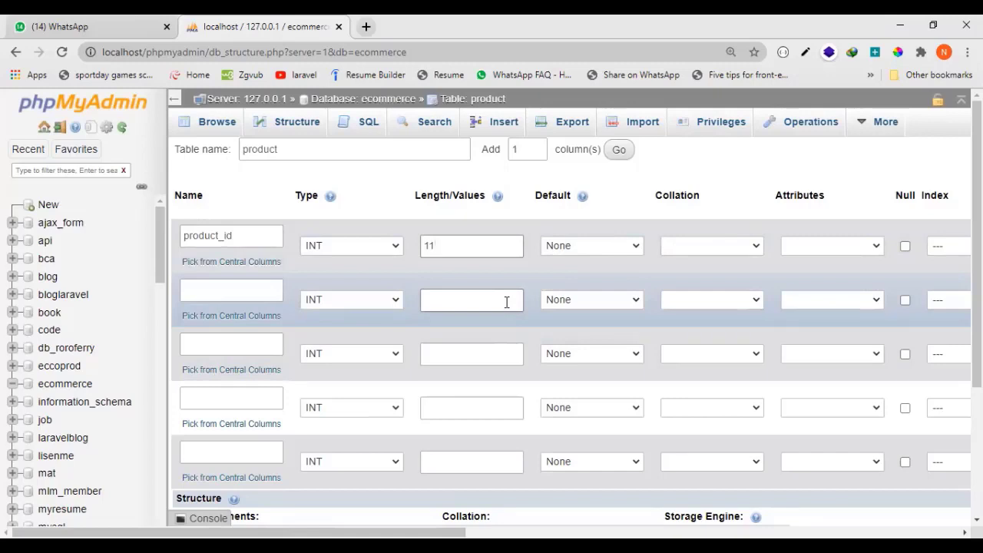
key(BackSpace)
text(8)
text(2)
text(20)
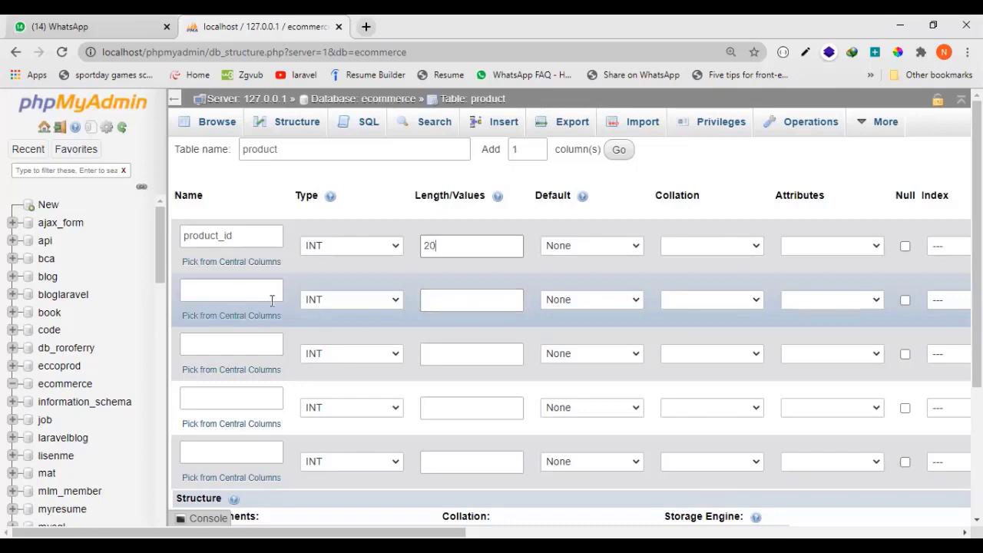
key(BackSpace)
key(BackSpace)
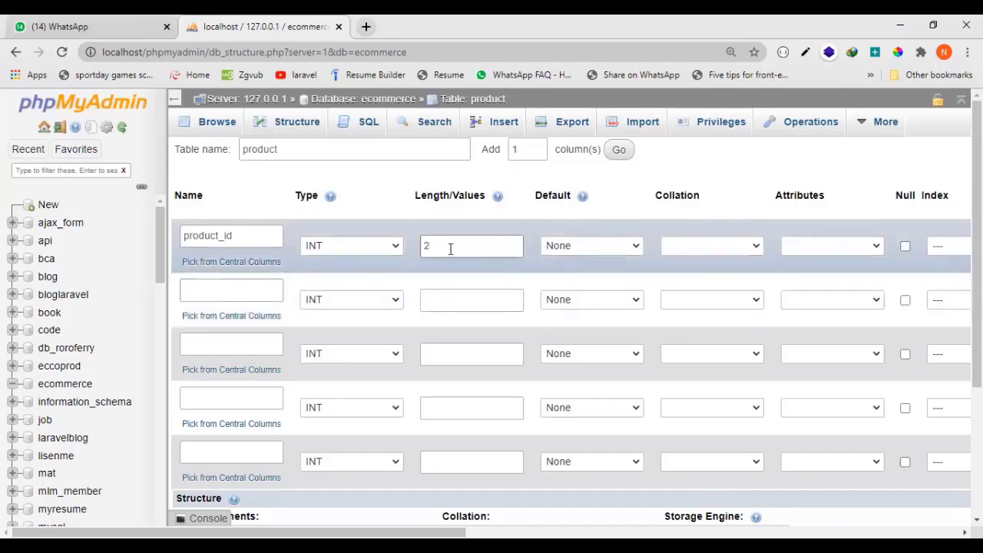
text(10)
Enable auto-increment on the product_id column with a PRIMARY index.
key(ctrl+minus)
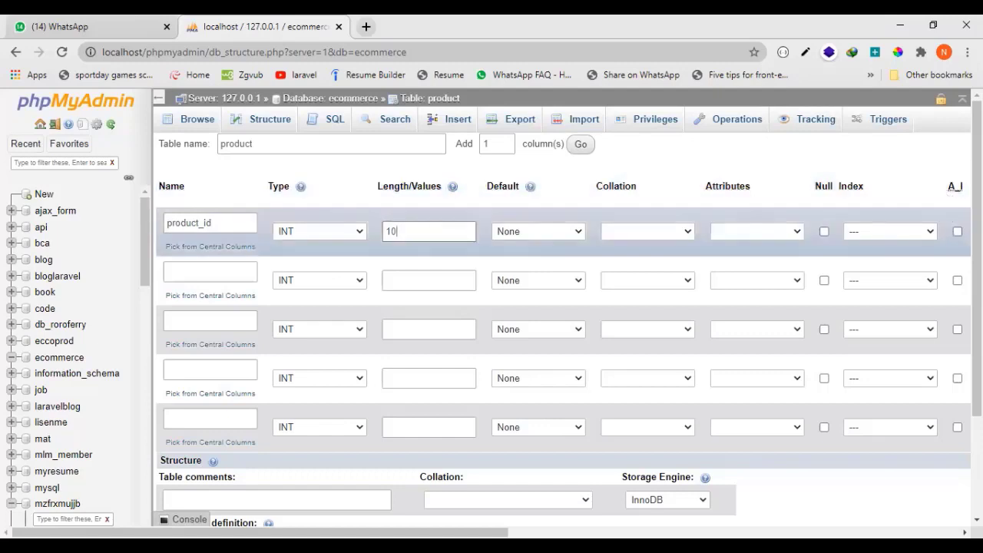
click(957, 232)
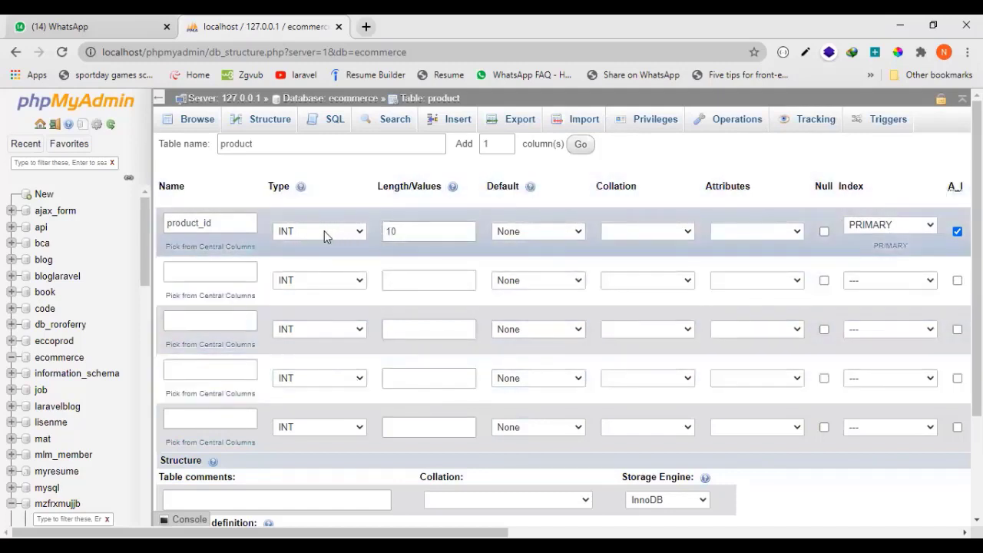
drag(228, 222, 139, 229)
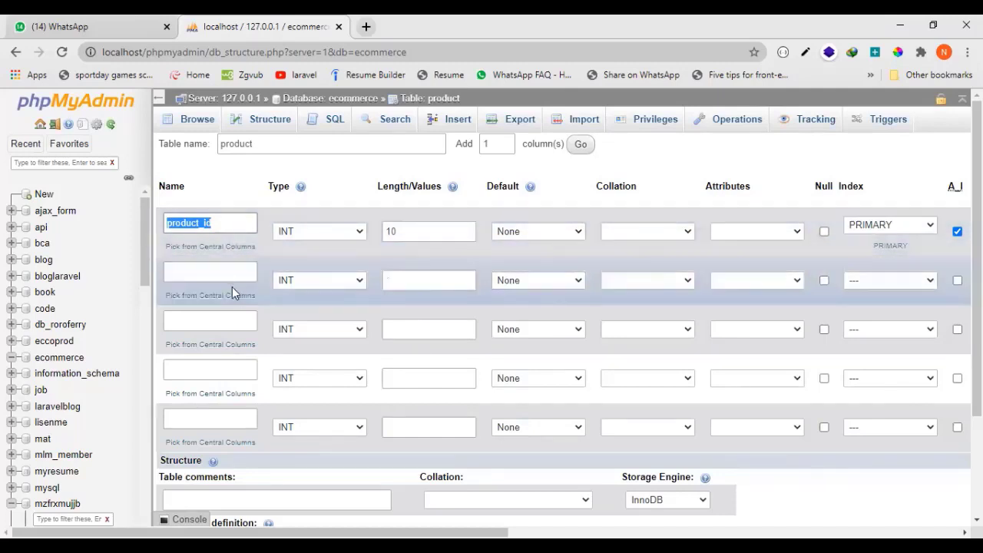
Define the second column as product_name with type VARCHAR and length 100.
click(225, 278)
text(prod)
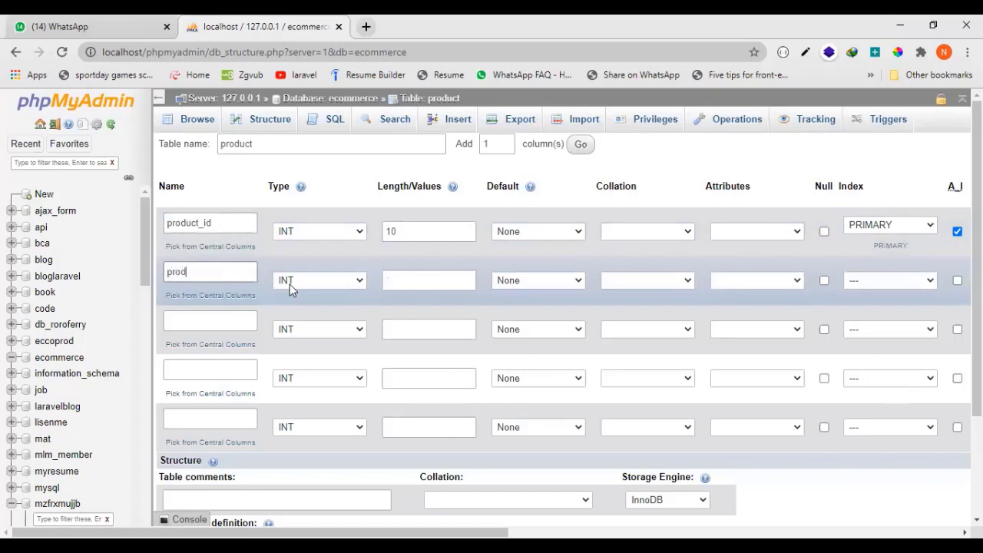
text(uct_name)
click(289, 284)
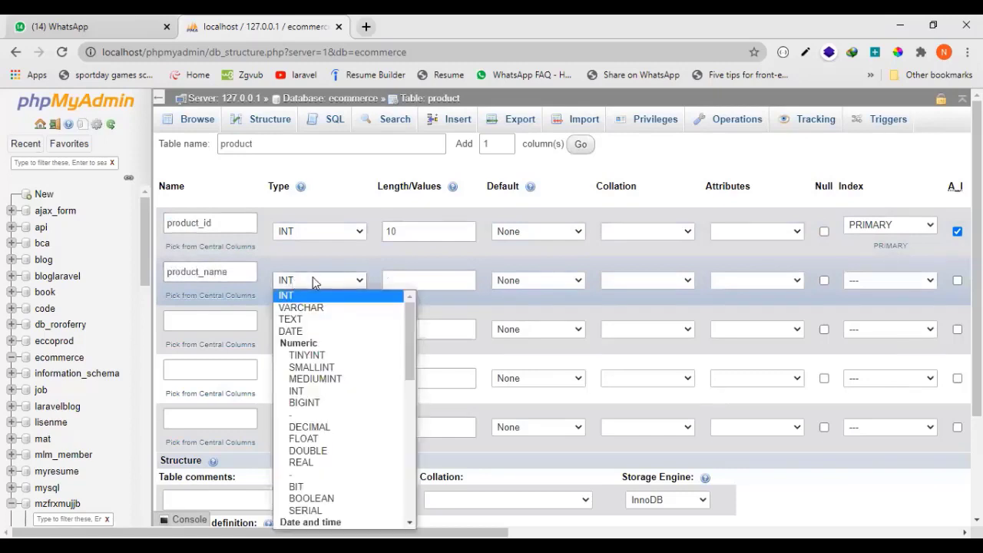
click(329, 308)
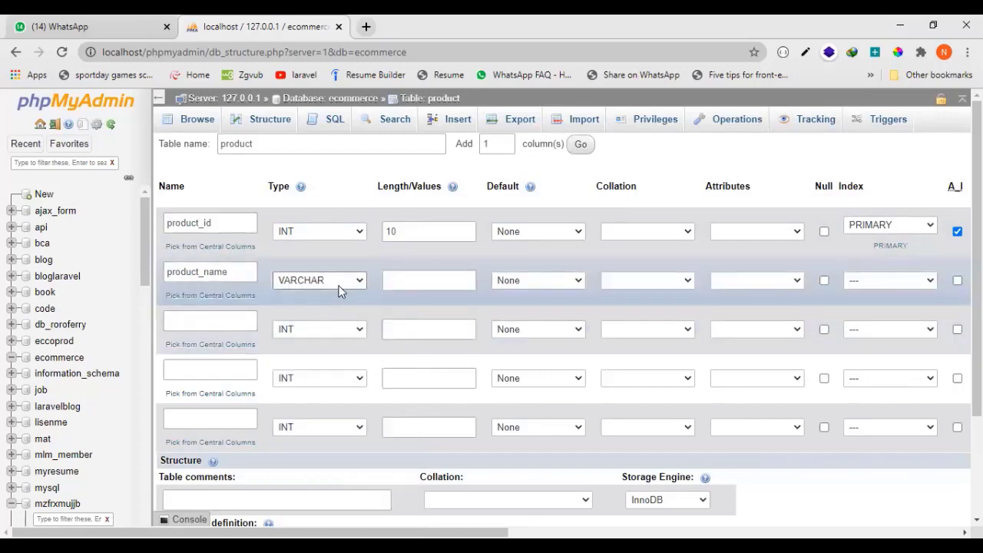
click(418, 280)
drag(233, 271, 164, 274)
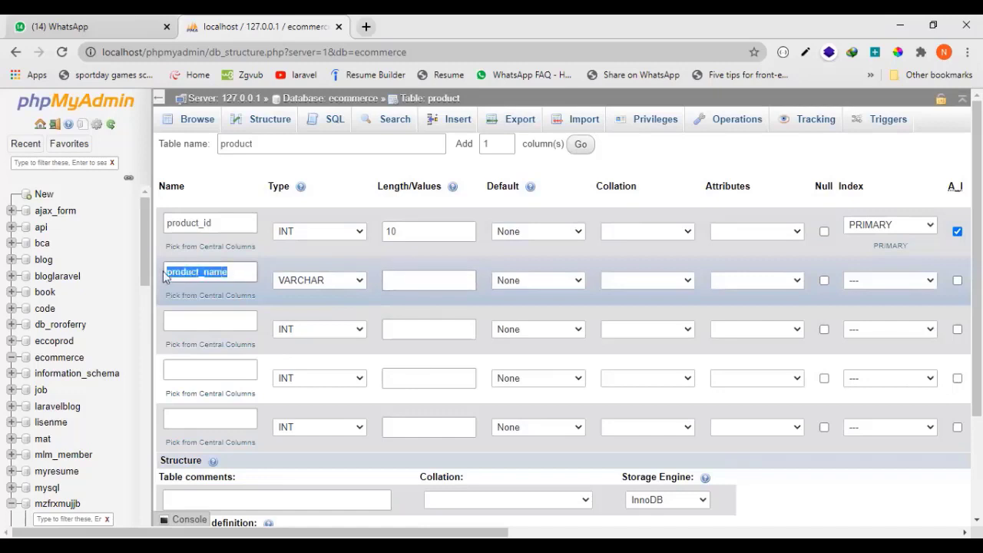
click(405, 280)
text(100)
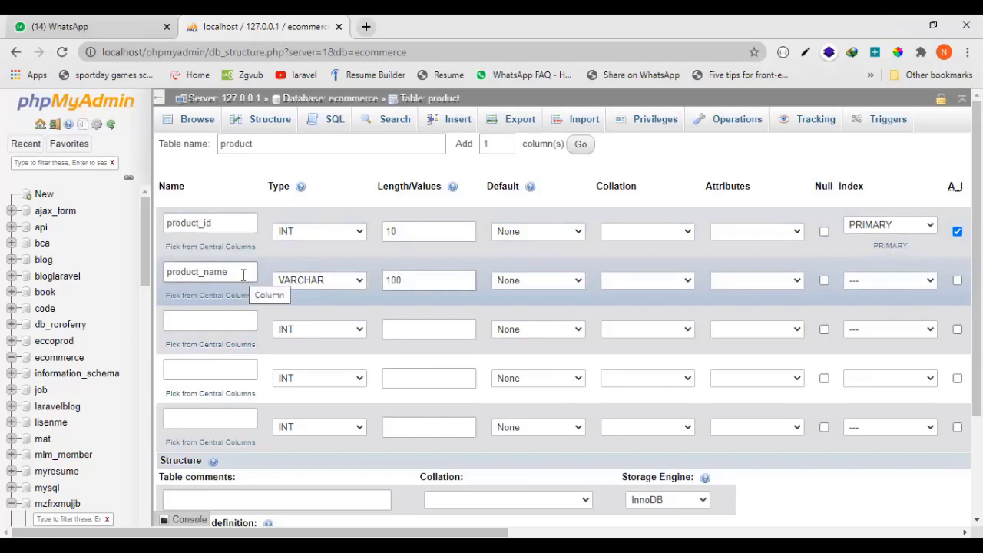
Define the third column as product_description with type TEXT and no length.
click(231, 318)
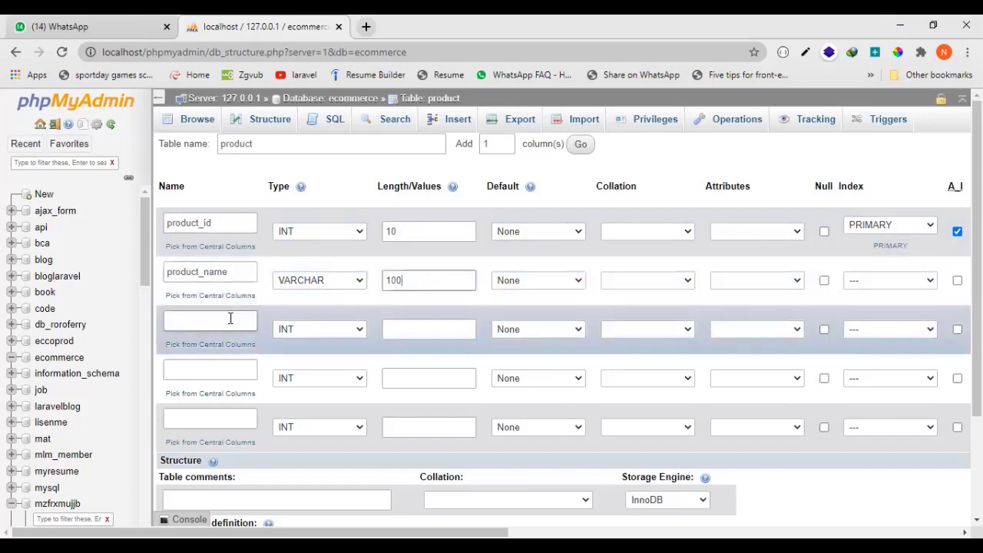
text(product)
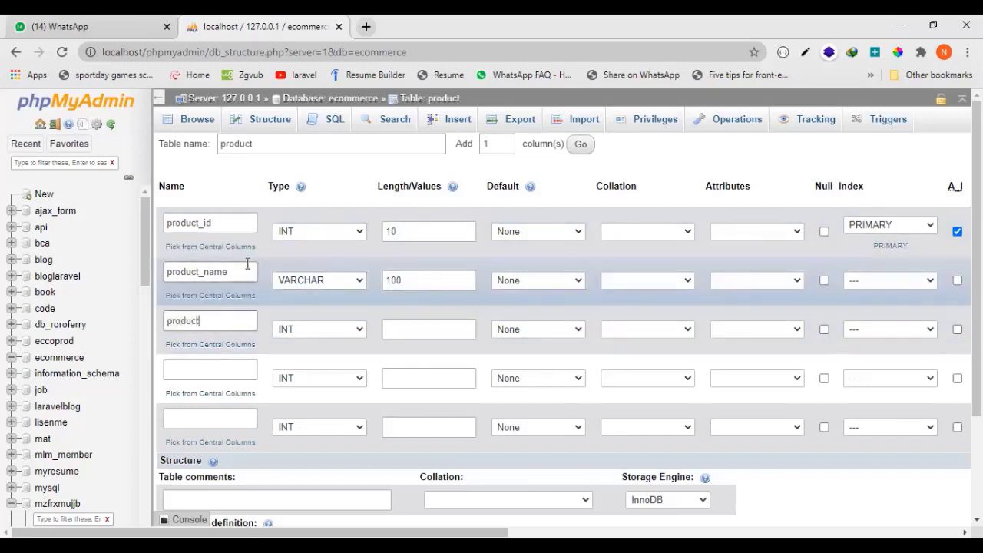
text(_destription)
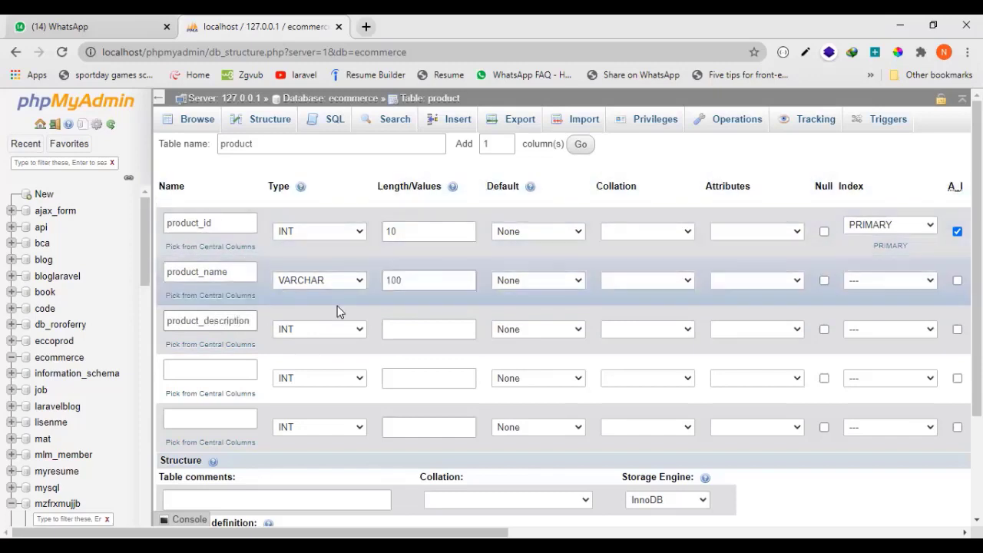
click(309, 328)
click(369, 347)
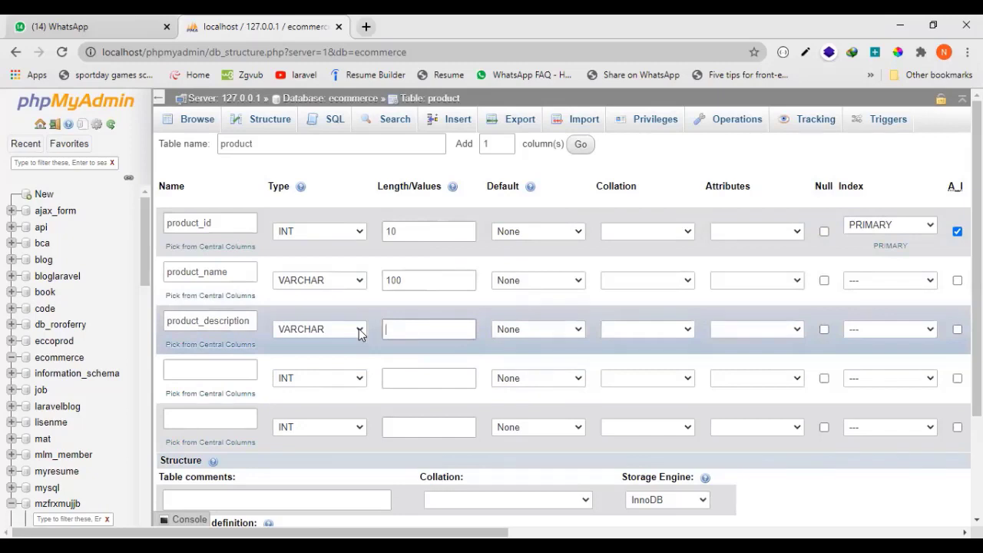
click(358, 329)
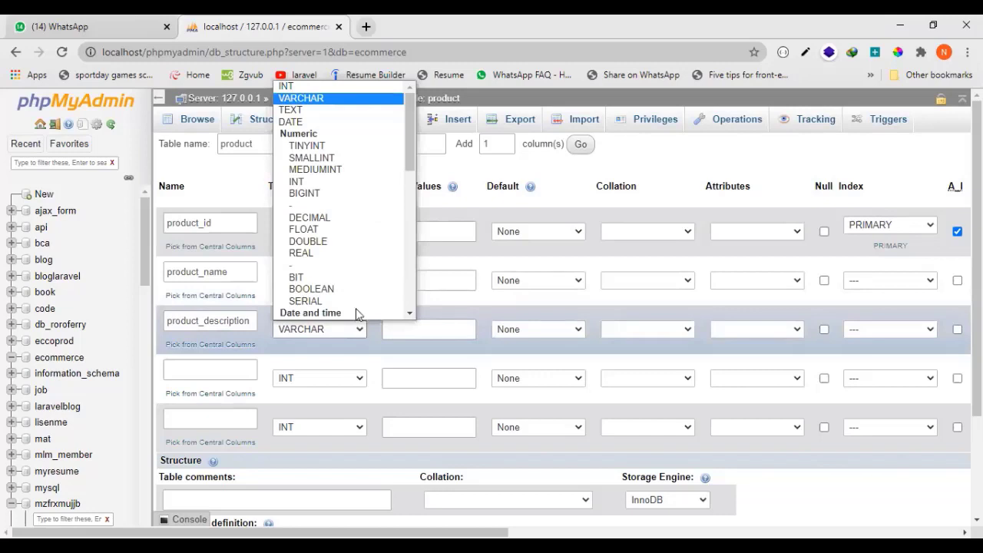
click(308, 102)
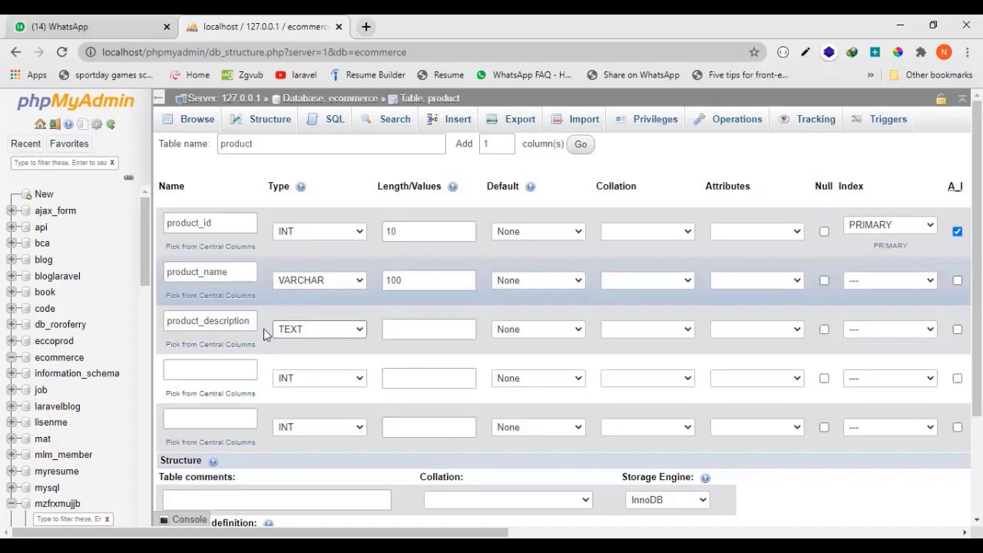
Define the fourth column as product_price with type INT and length 11.
click(249, 370)
text(product_price)
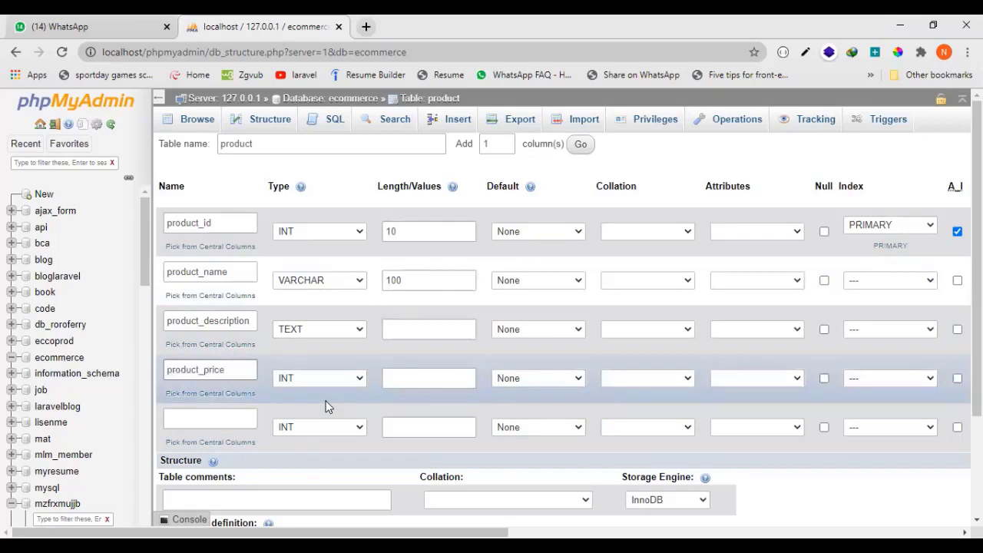
click(308, 377)
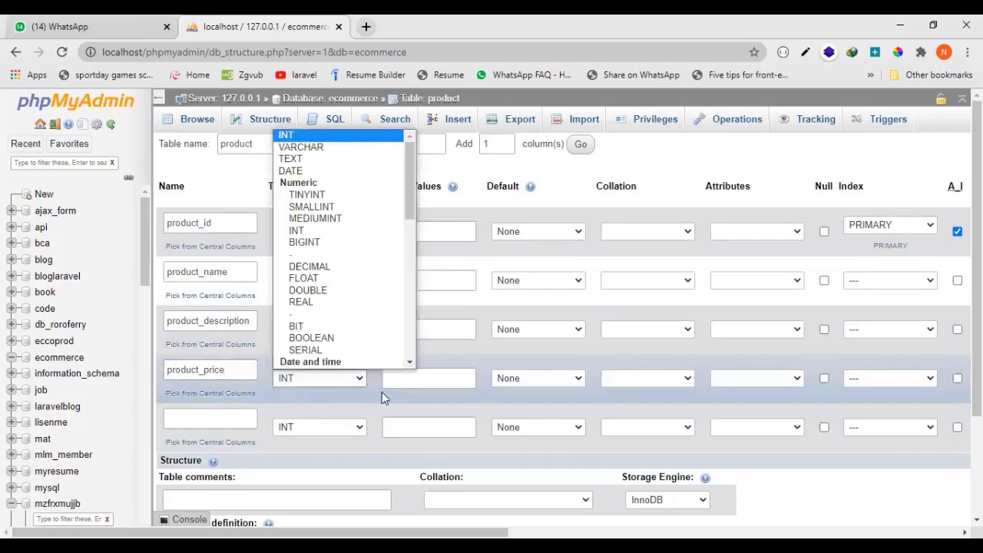
click(358, 378)
click(401, 381)
text(100)
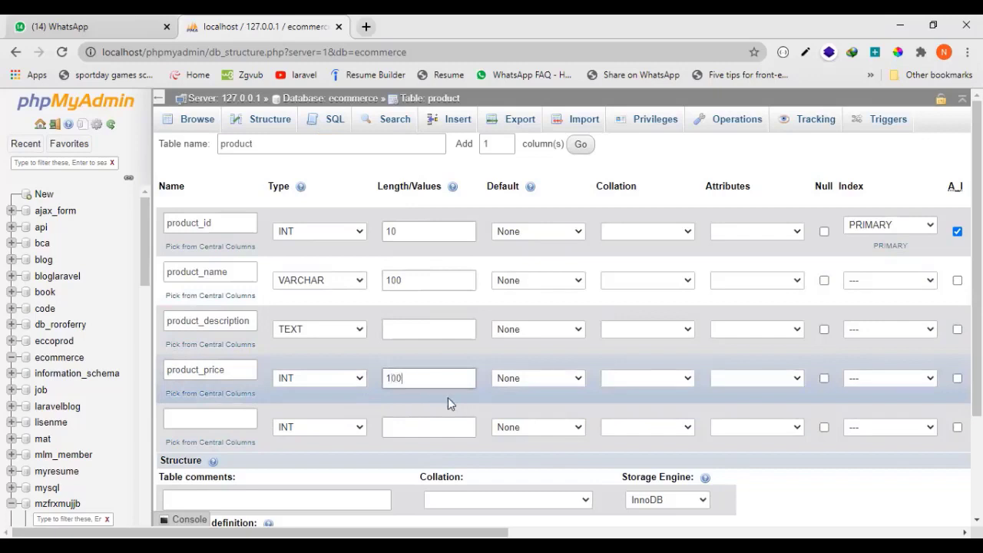
key(BackSpace)
key(BackSpace)
text(1)
click(340, 381)
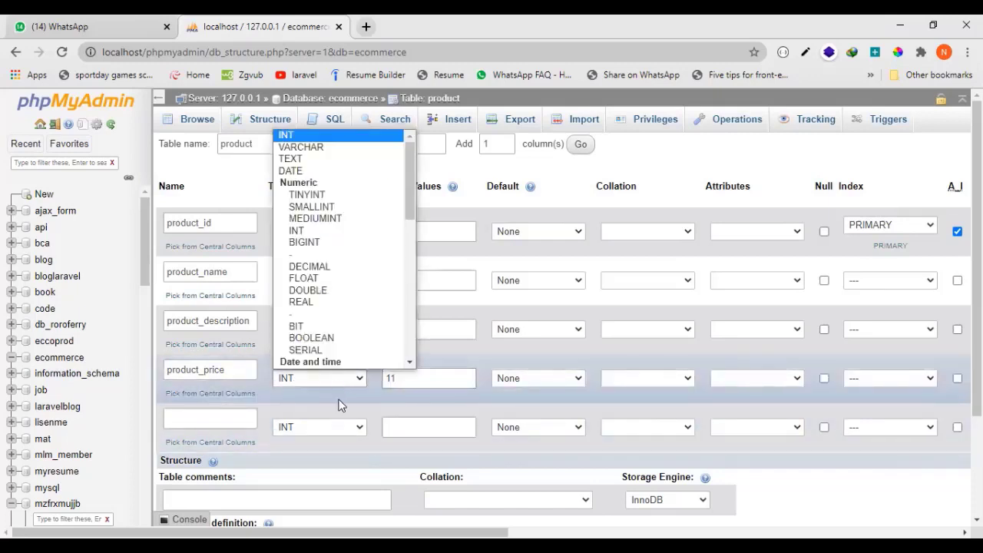
click(340, 403)
Define the fifth column as product_sell_price with type INT and length 11.
click(253, 419)
text(product_image)
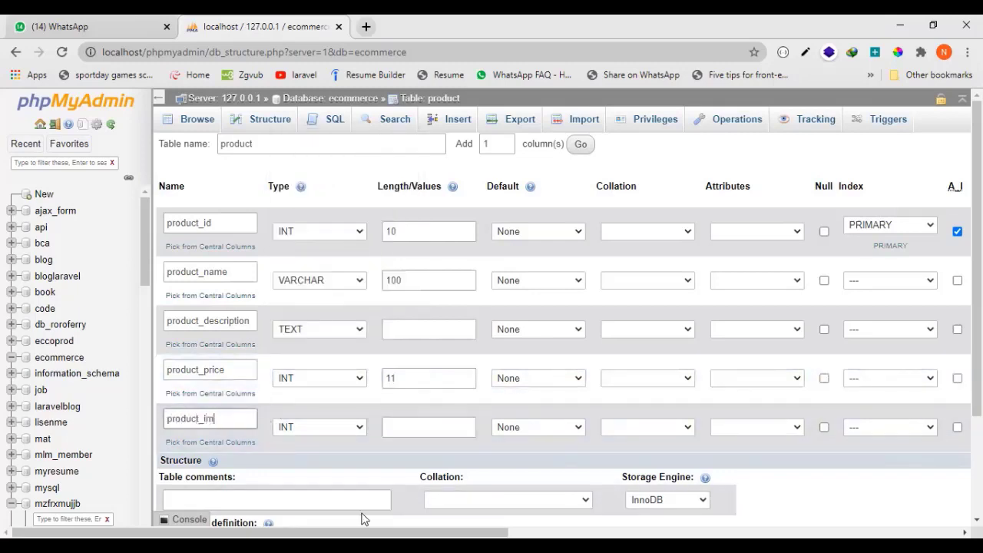
key(BackSpace)
key(BackSpace)
key(BackSpace)
key(BackSpace)
key(BackSpace)
key(BackSpace)
key(BackSpace)
key(BackSpace)
key(BackSpace)
key(BackSpace)
key(BackSpace)
key(BackSpace)
key(BackSpace)
text(product_sell_price)
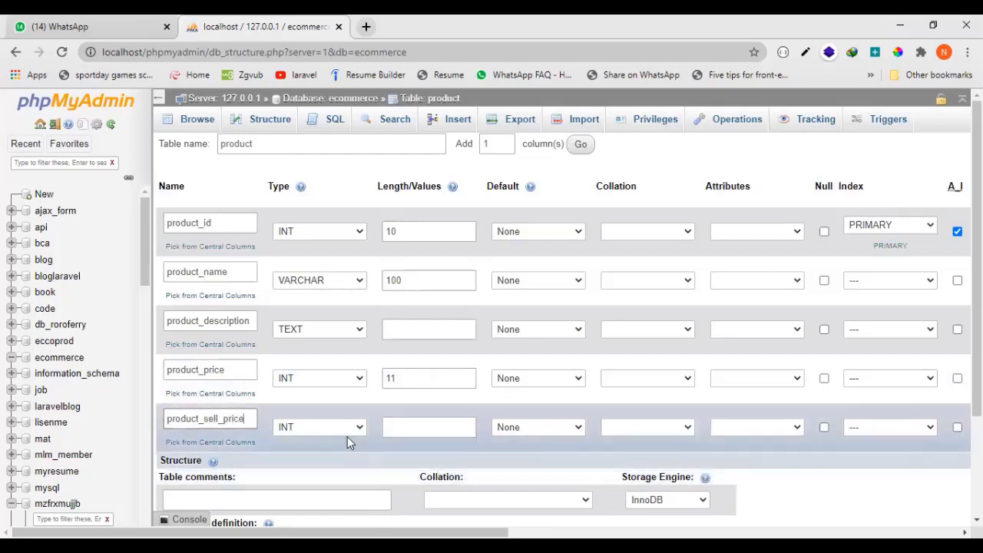
click(388, 428)
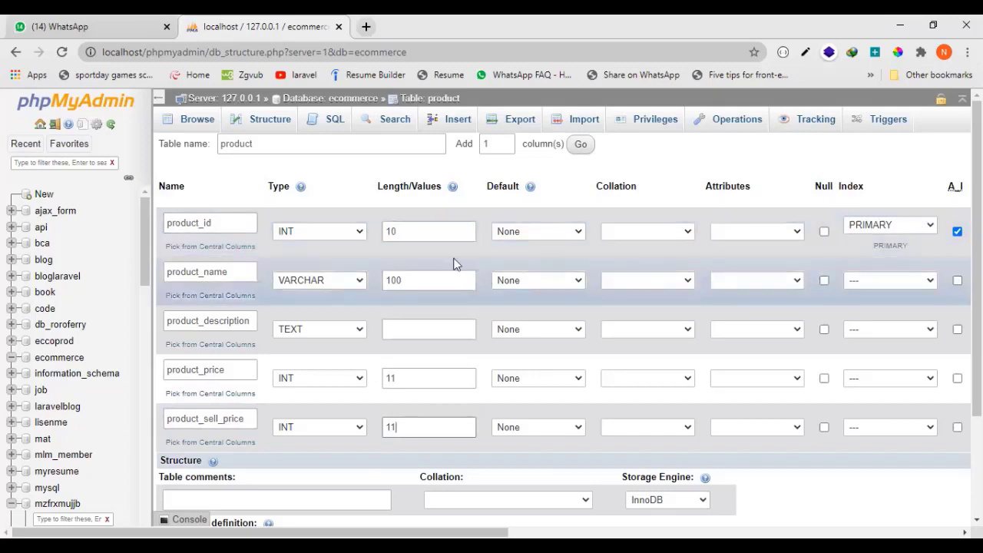
drag(197, 223, 193, 223)
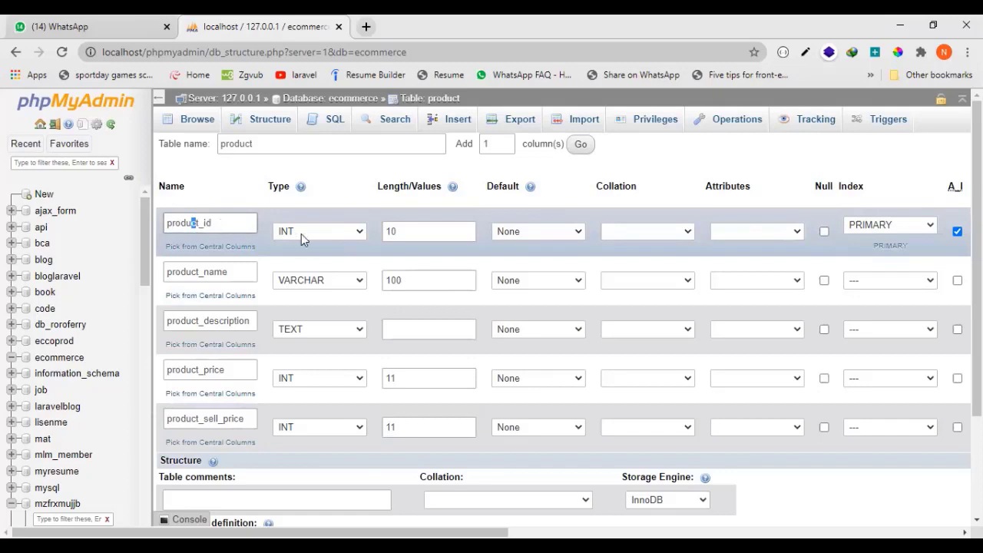
drag(233, 223, 137, 229)
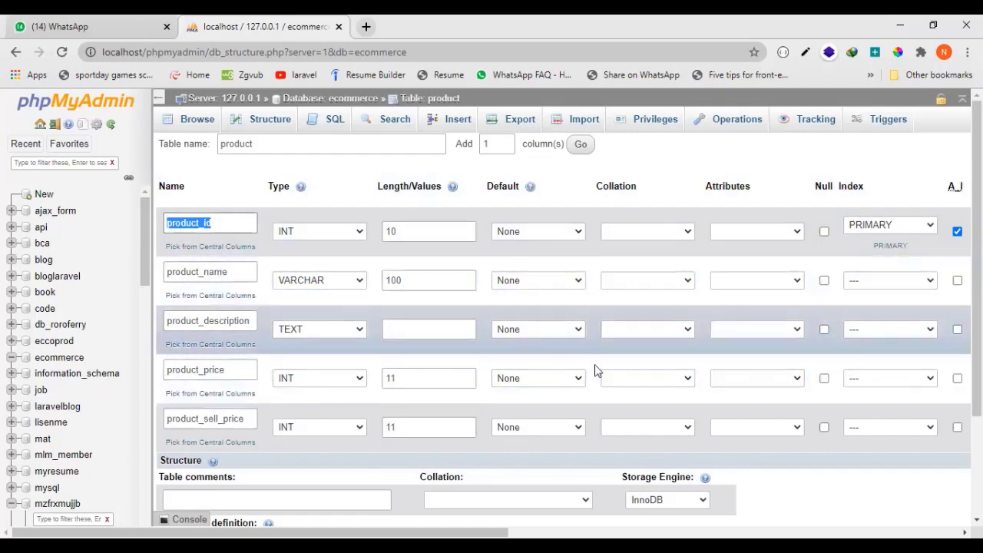
Save the new product table and browse its rows.
scroll(765, 407, down, 3)
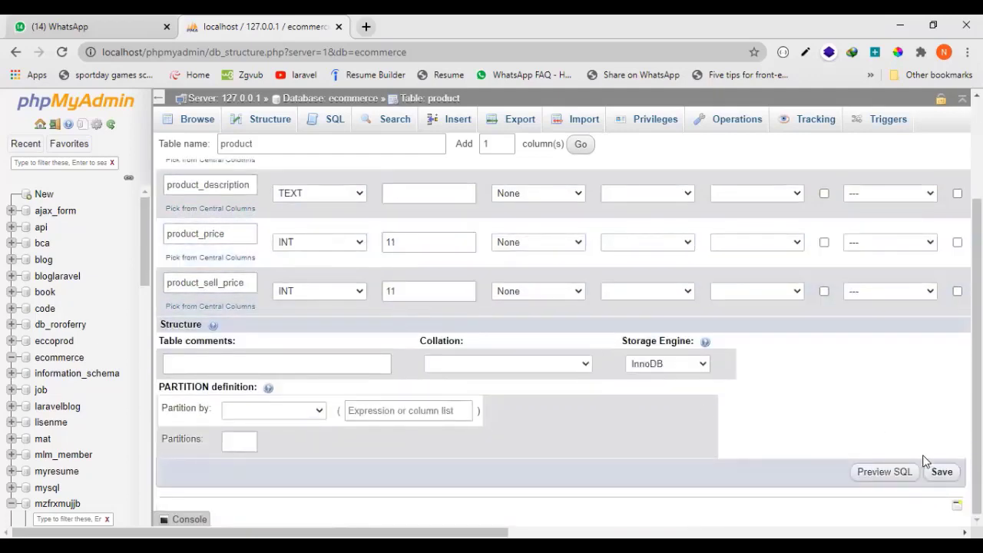
click(942, 473)
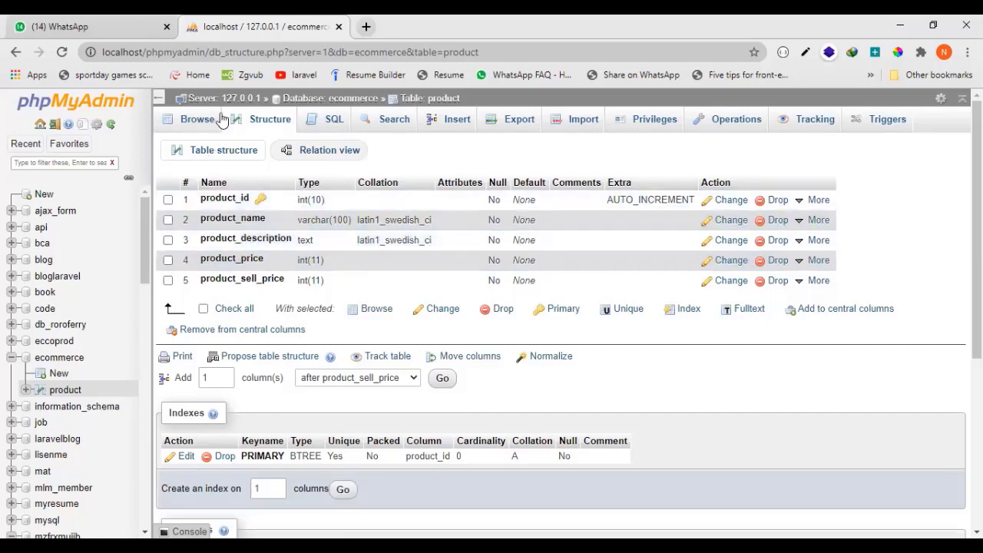
click(192, 122)
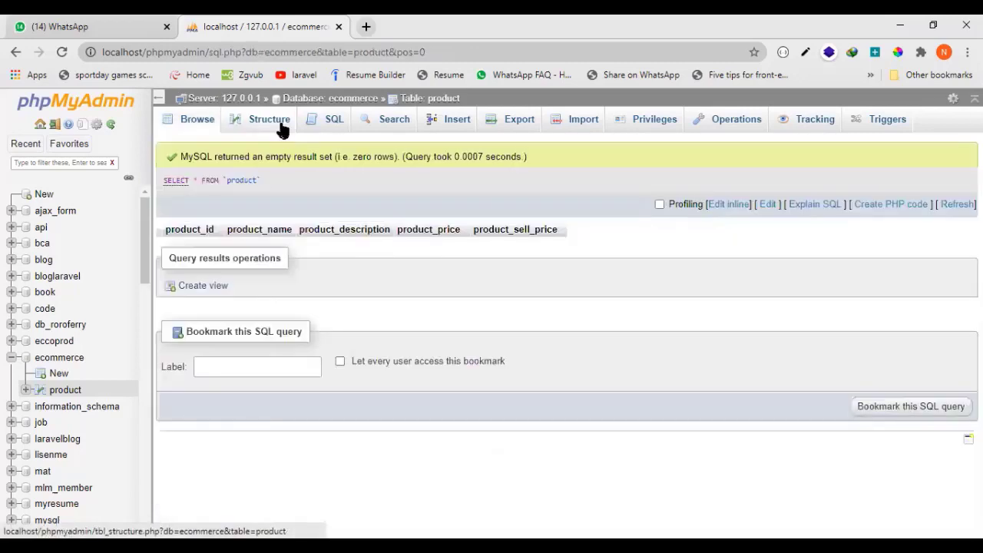
Rename the product_name column to product, change its type to TEXT with length 200, and save it.
click(281, 129)
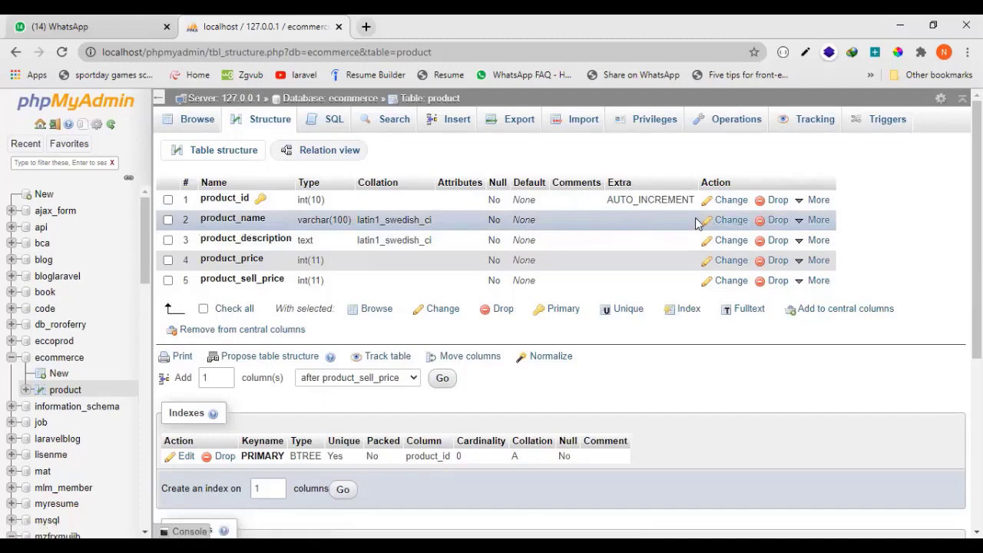
click(727, 220)
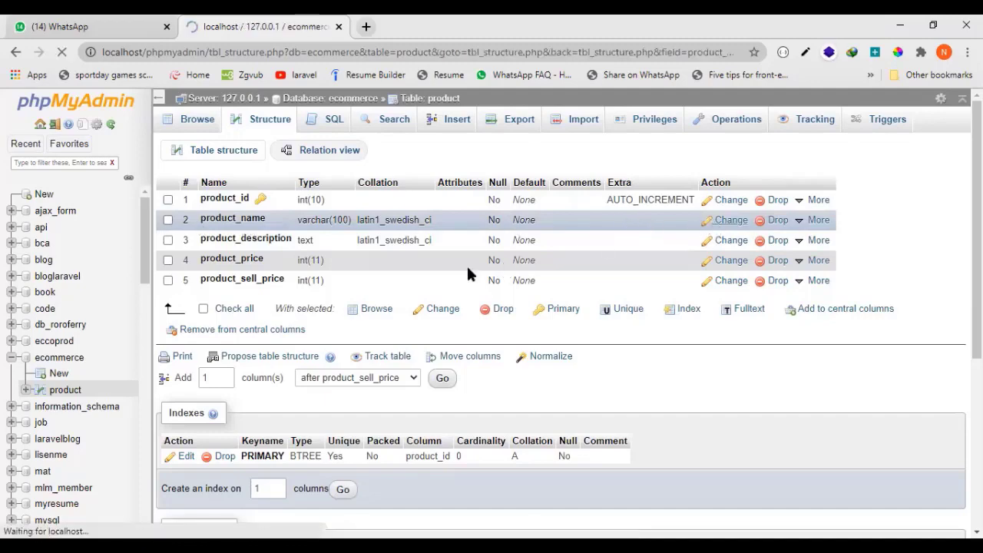
drag(229, 190, 204, 191)
key(BackSpace)
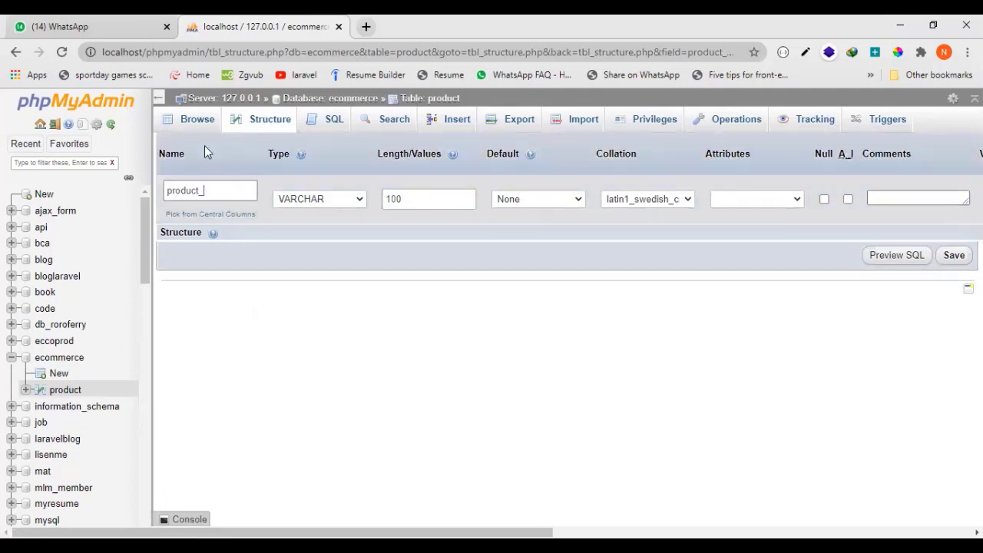
key(BackSpace)
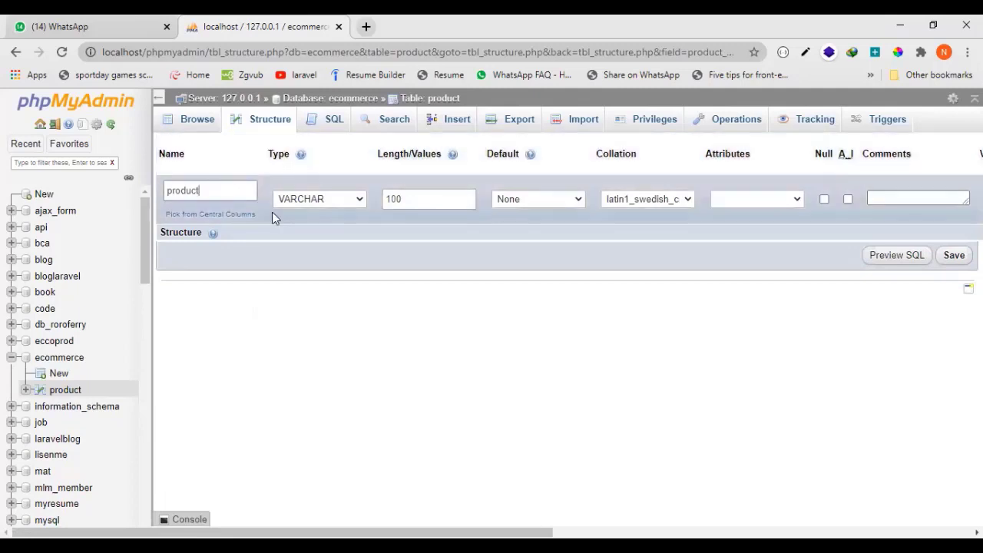
click(300, 201)
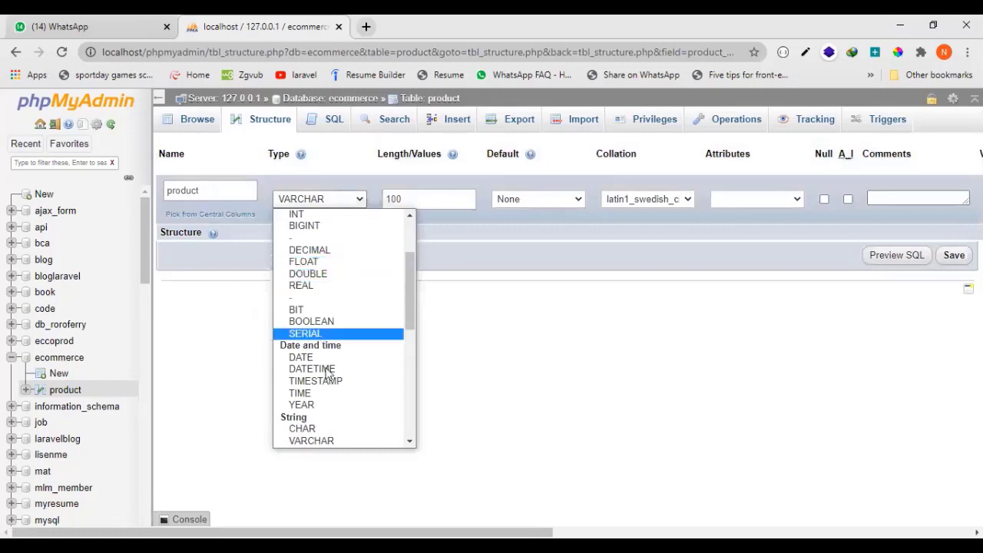
scroll(327, 431, down, 3)
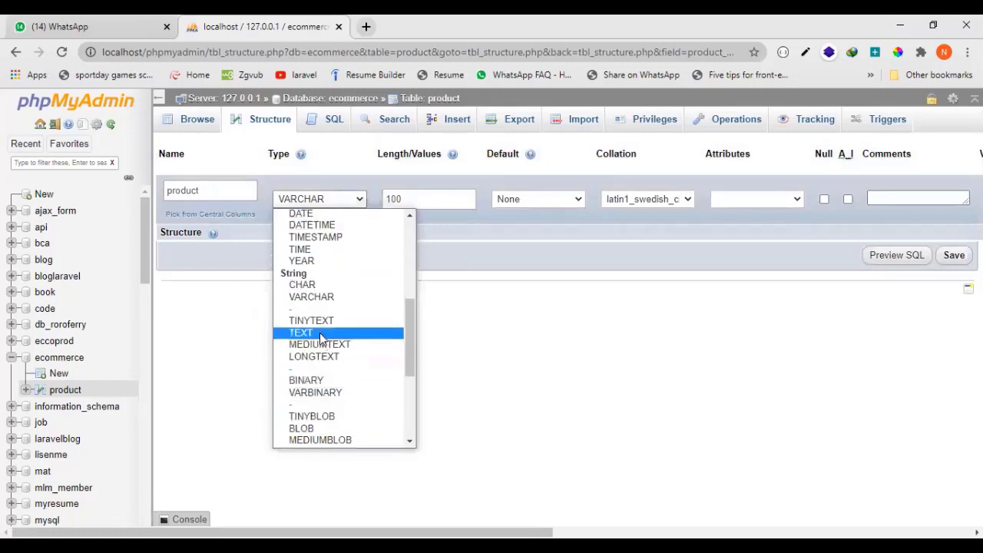
click(321, 336)
click(419, 197)
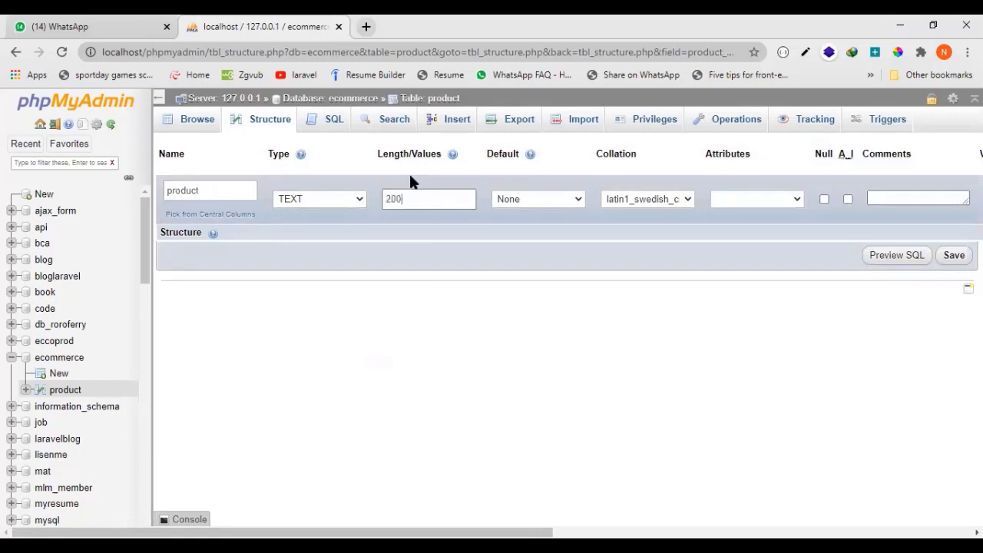
click(952, 256)
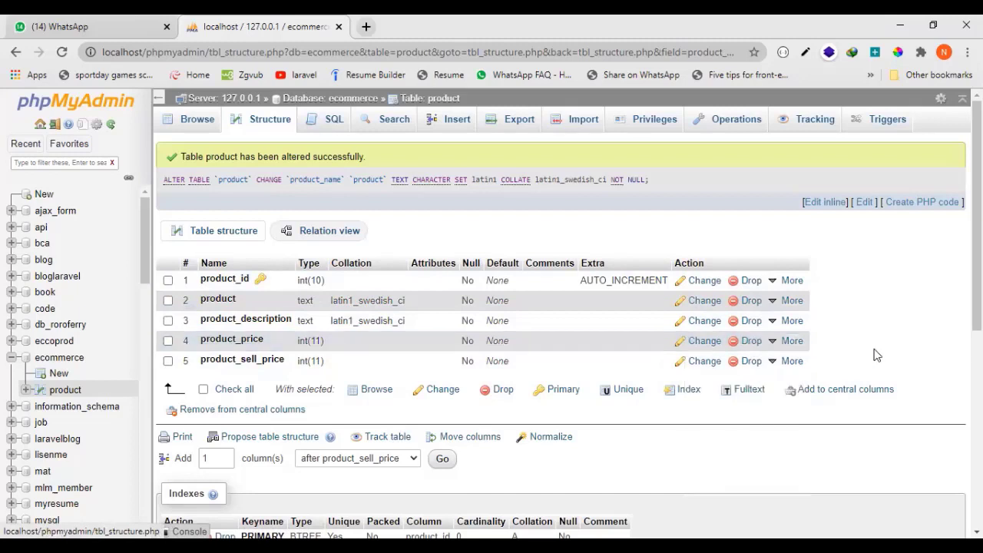
Select the product, product_description and product_price columns in the table structure, and deselect the last two.
click(168, 301)
click(168, 320)
click(168, 340)
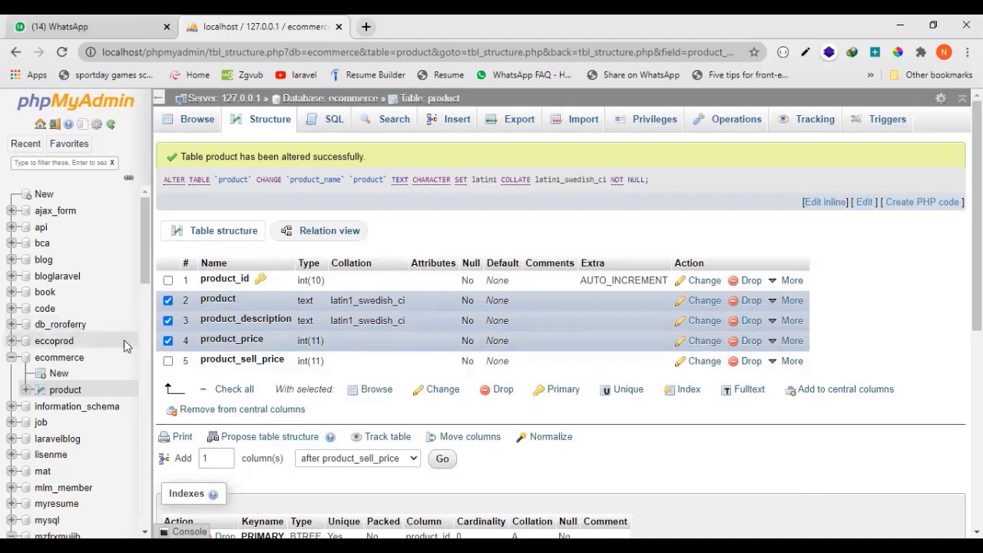
click(168, 341)
click(167, 321)
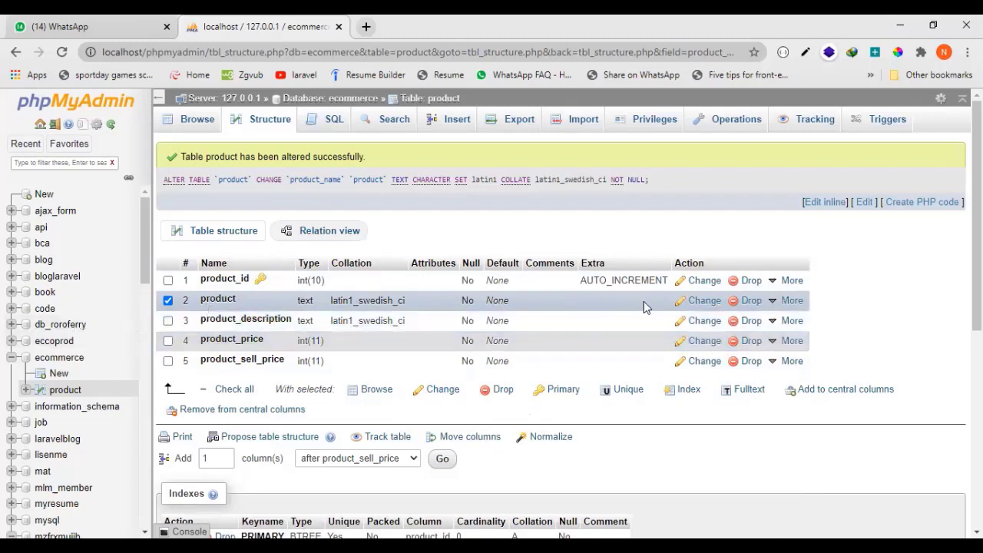
Rename the product column back to product_name, set its type to VARCHAR with length 100, and save it.
click(699, 302)
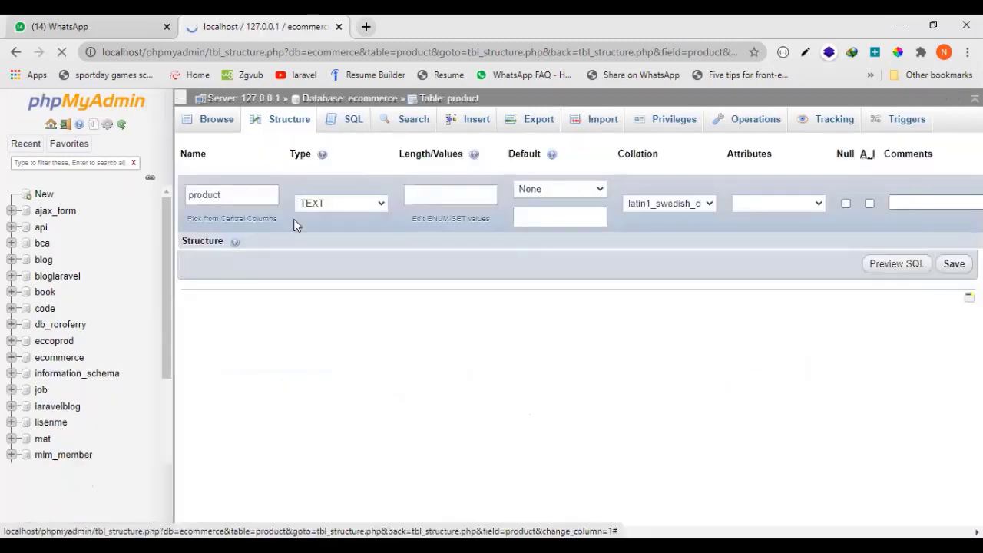
click(236, 187)
text(_name)
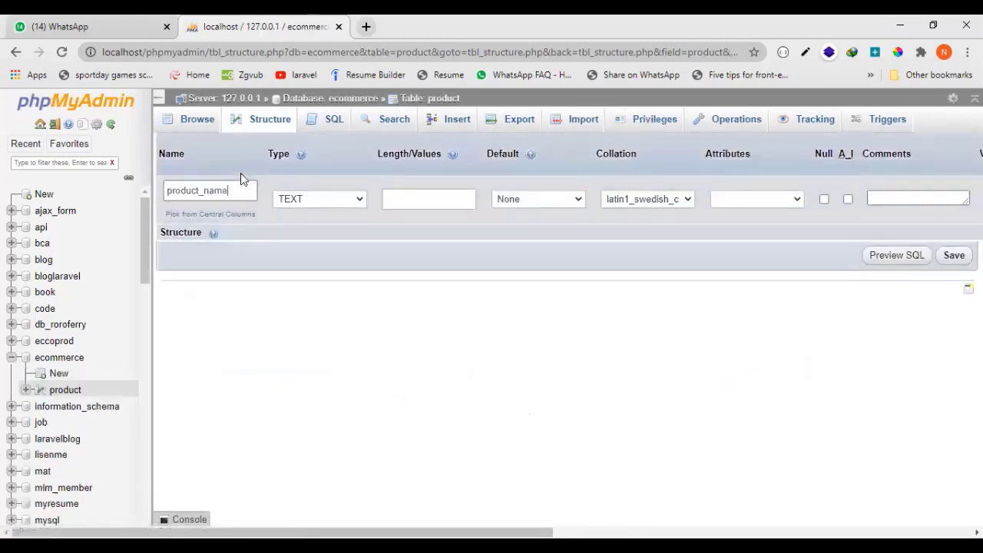
click(305, 198)
key(Down)
key(Down)
key(Down)
key(Down)
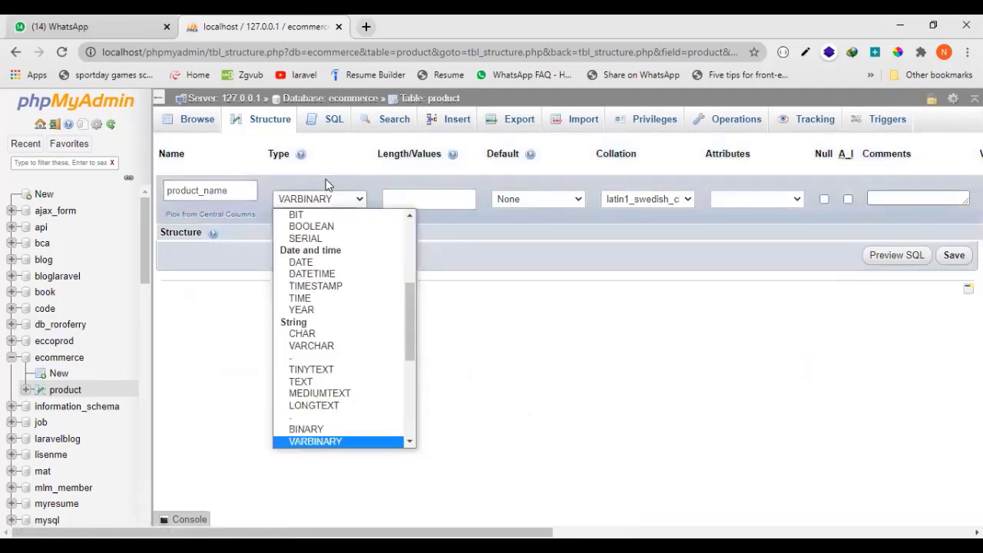
key(v)
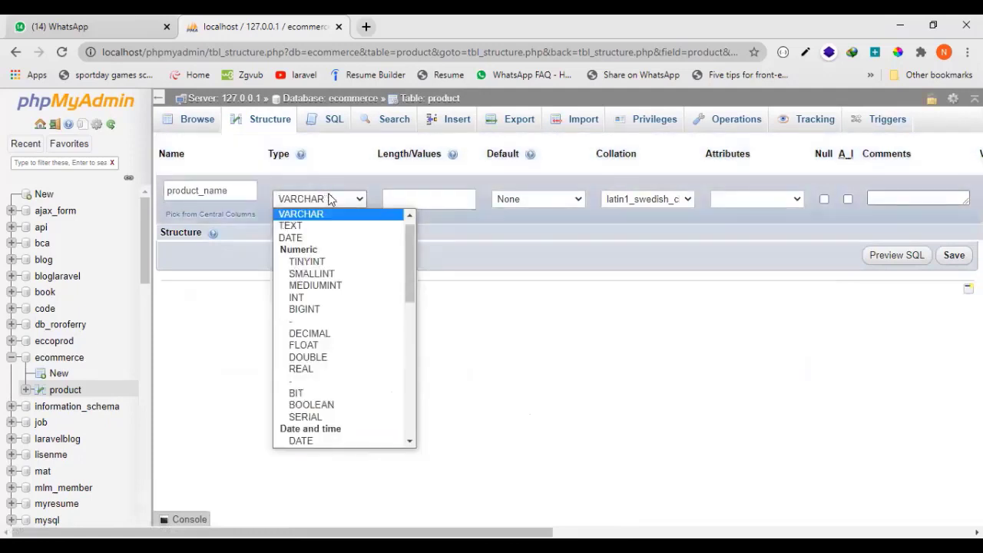
click(353, 215)
click(439, 197)
text(1)
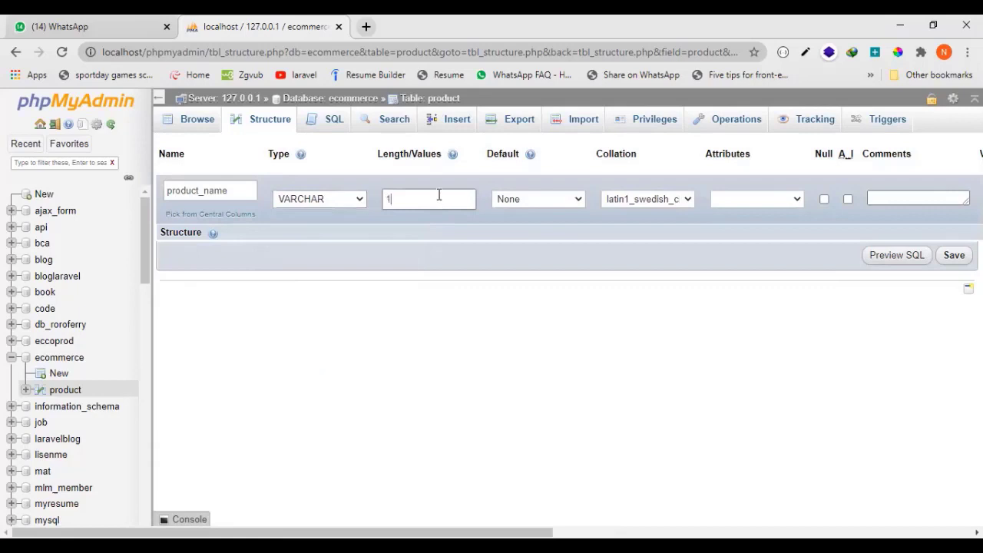
click(944, 261)
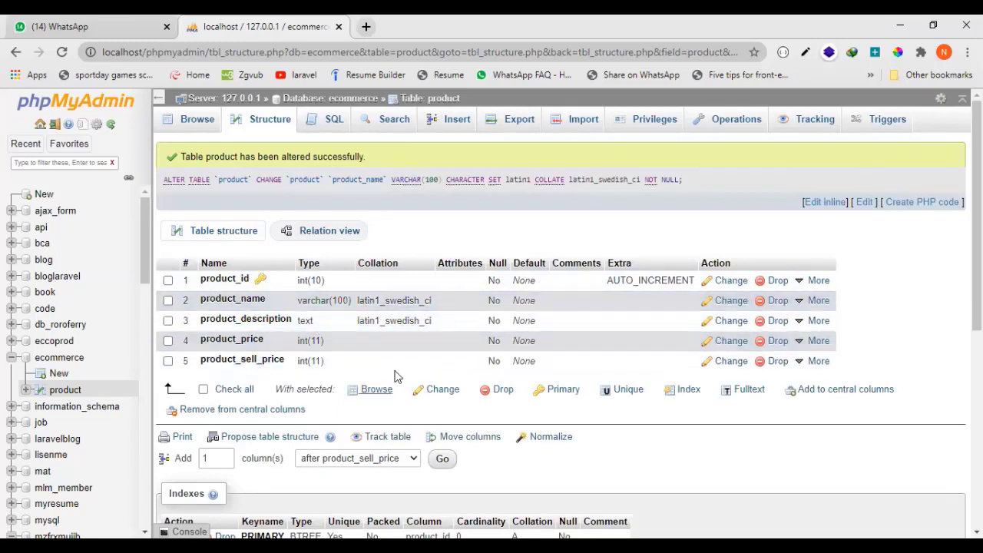
Rename the product table to product_data.
click(451, 106)
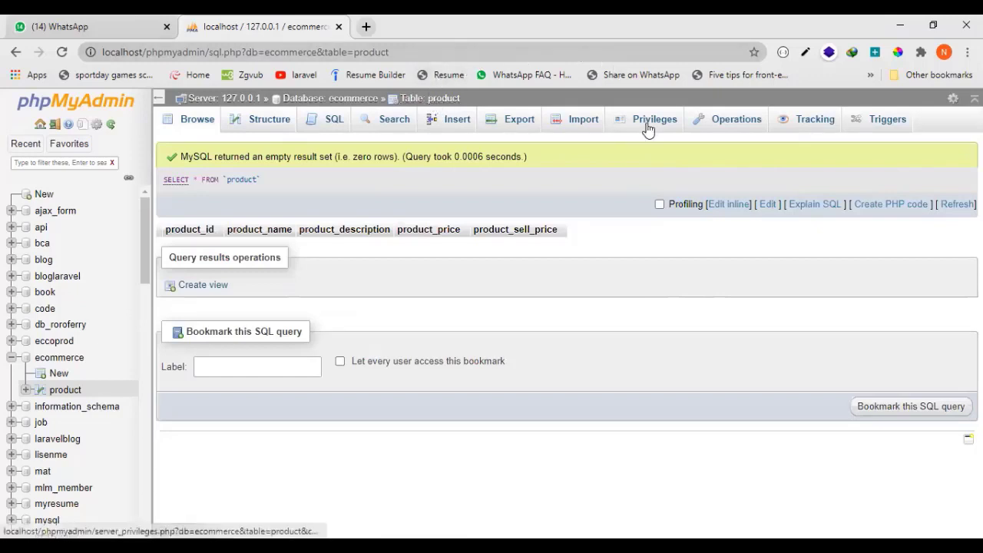
click(707, 124)
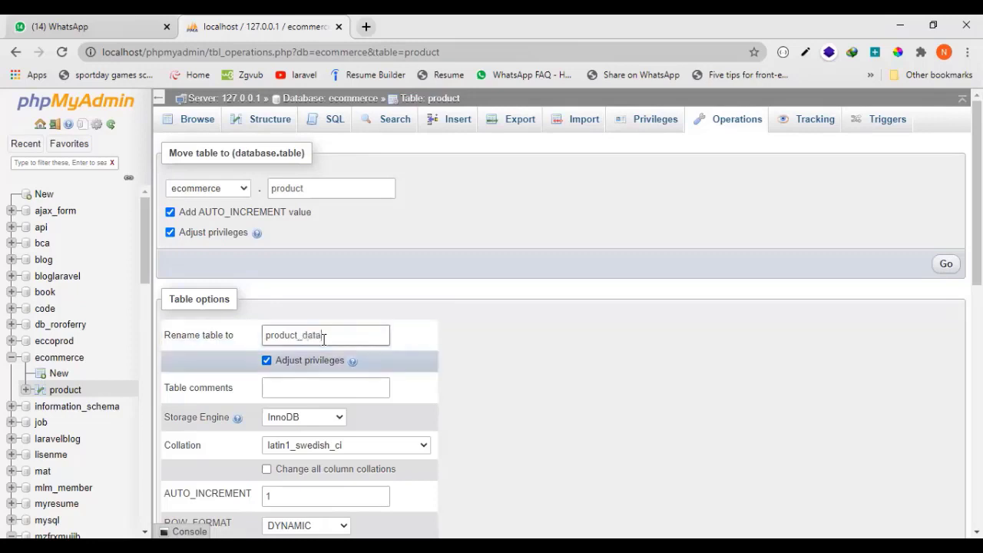
scroll(818, 401, down, 2)
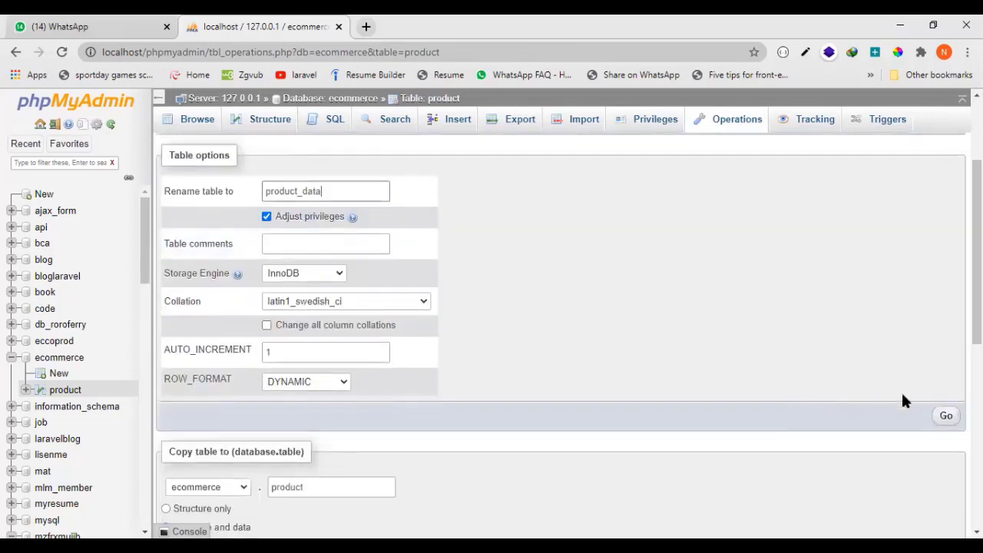
click(946, 416)
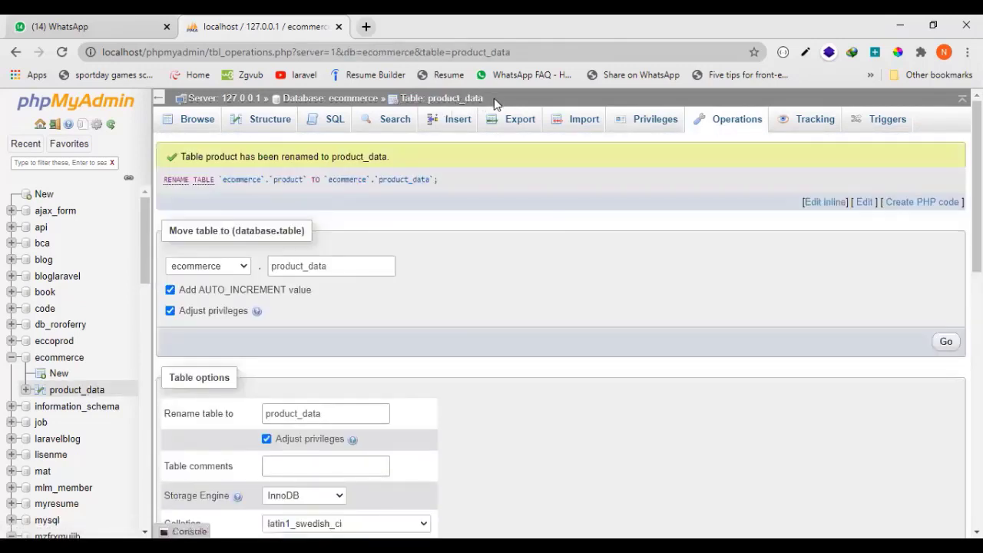
drag(484, 100, 428, 102)
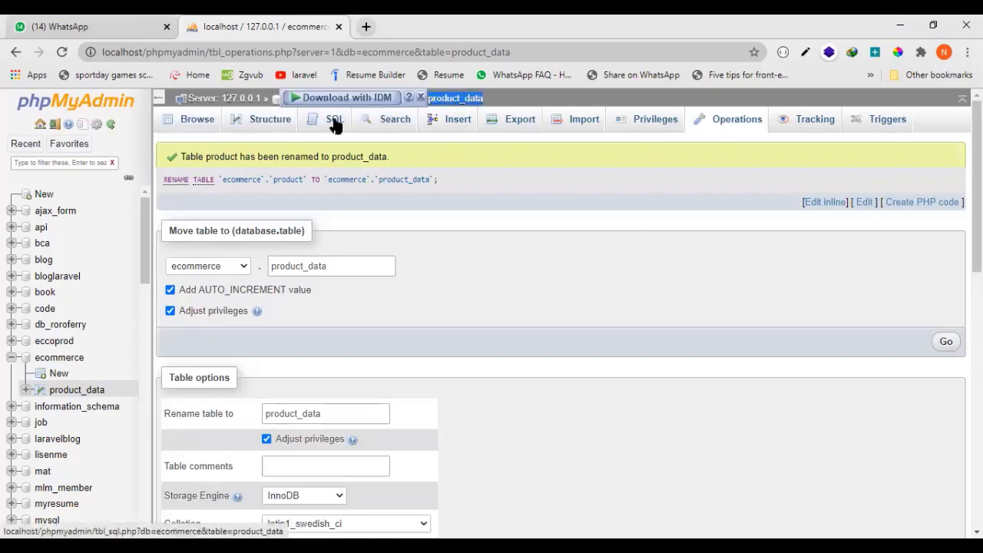
Rename the product_data table back to product.
click(460, 100)
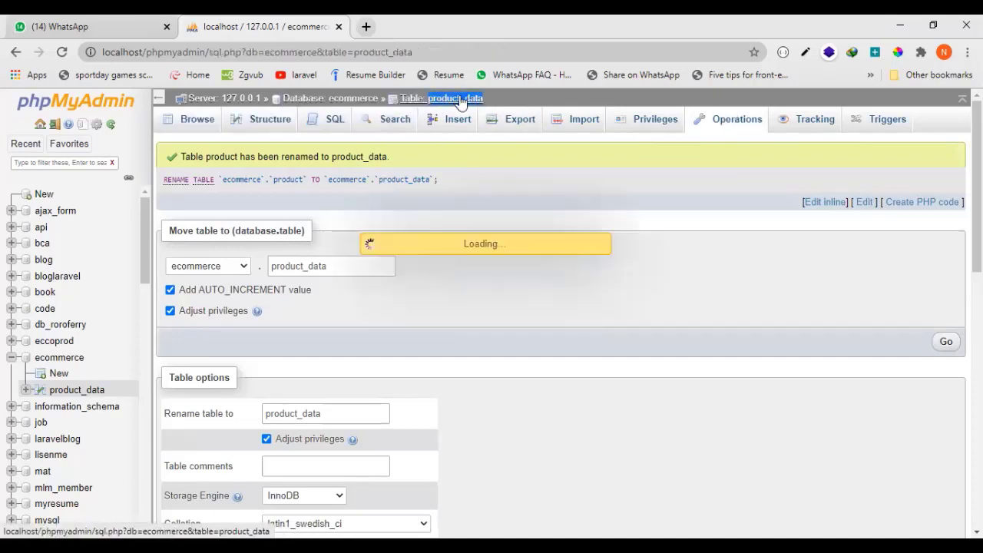
click(733, 123)
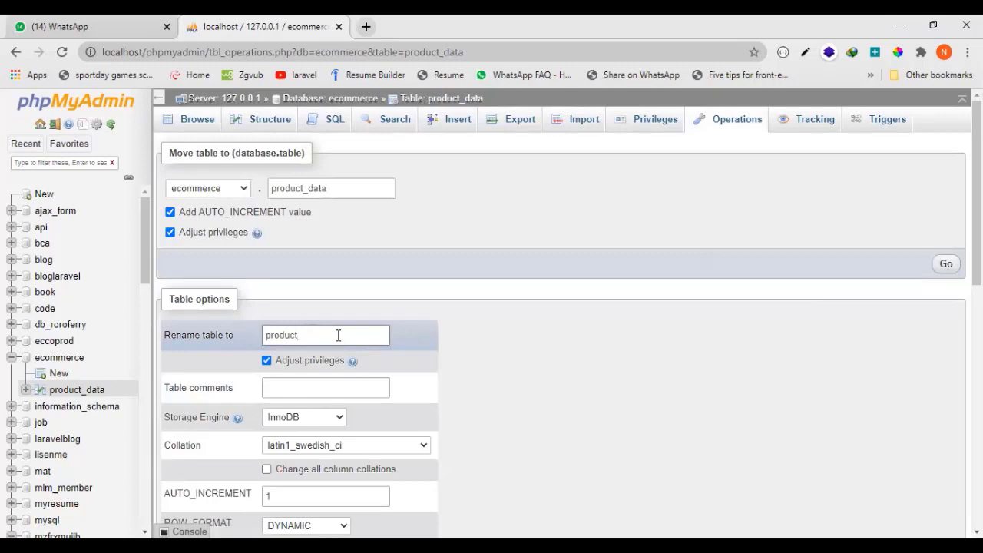
scroll(952, 415, down, 4)
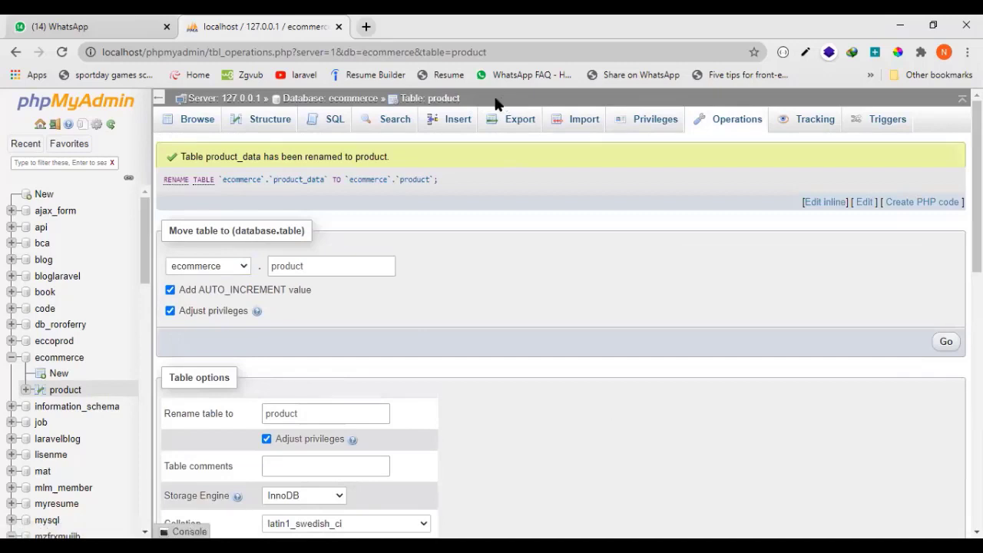
Create a second table named user with 4 columns in the ecommerce database.
click(364, 108)
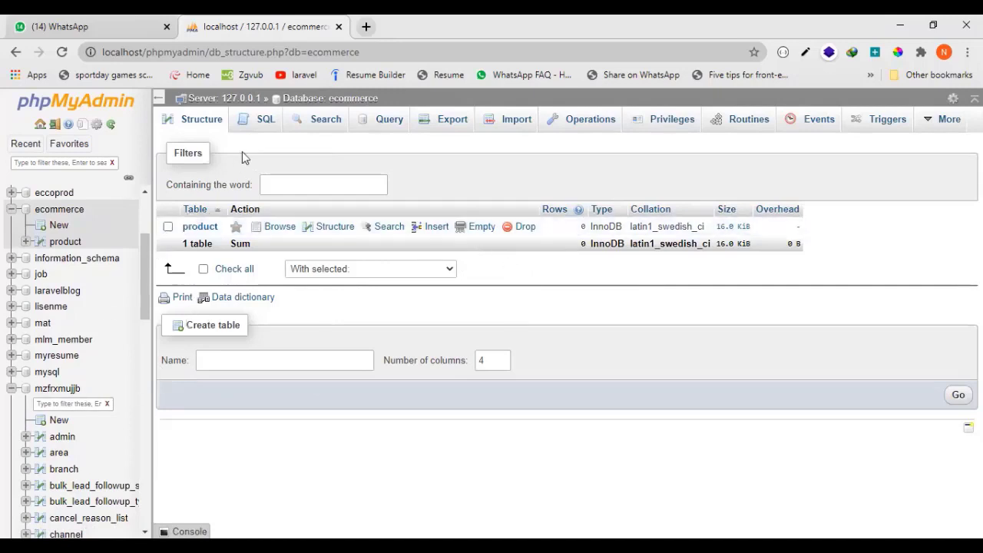
click(319, 100)
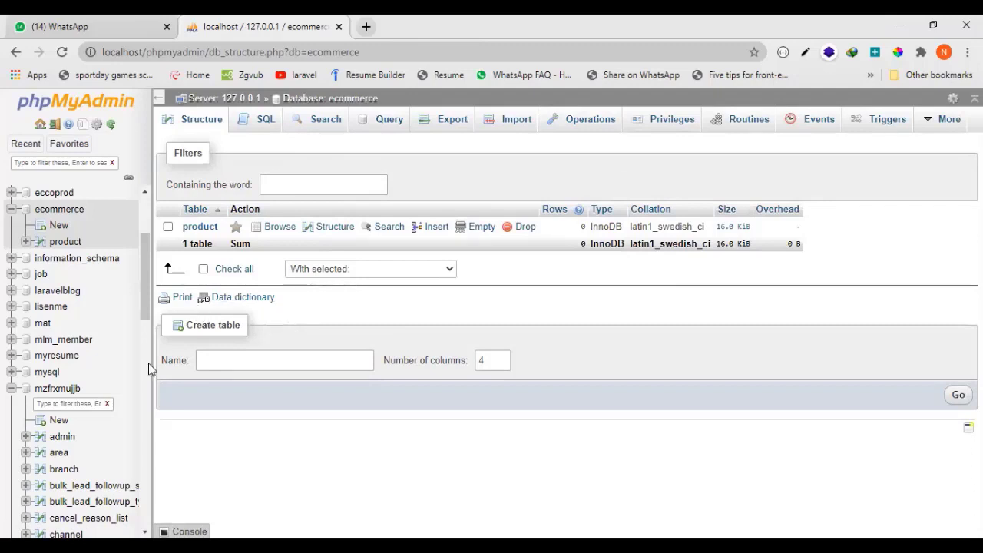
click(256, 363)
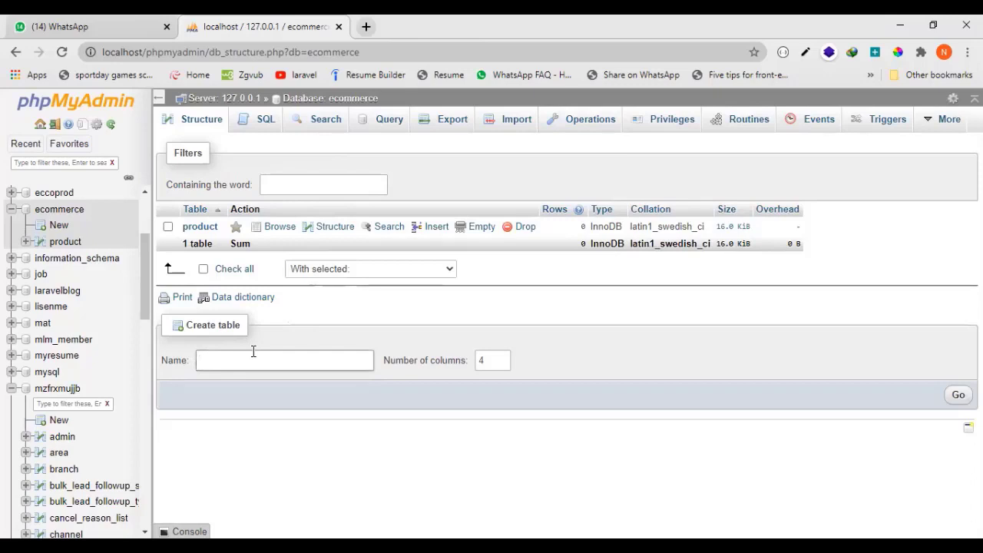
text(cous)
key(BackSpace)
key(BackSpace)
key(BackSpace)
click(490, 358)
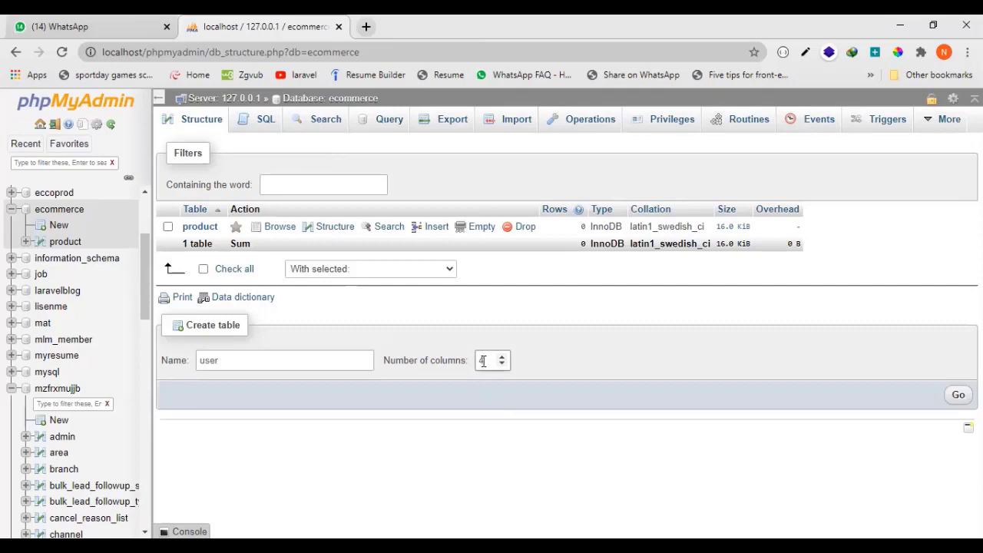
key(BackSpace)
text(4)
click(959, 396)
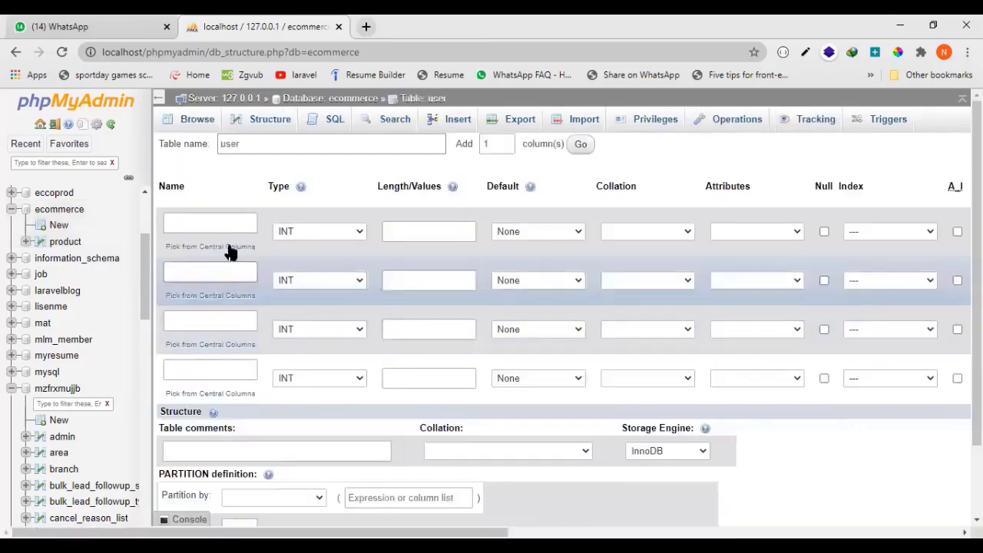
Name the four columns of the user table user_id, user_name, user_phone and user_email.
click(223, 223)
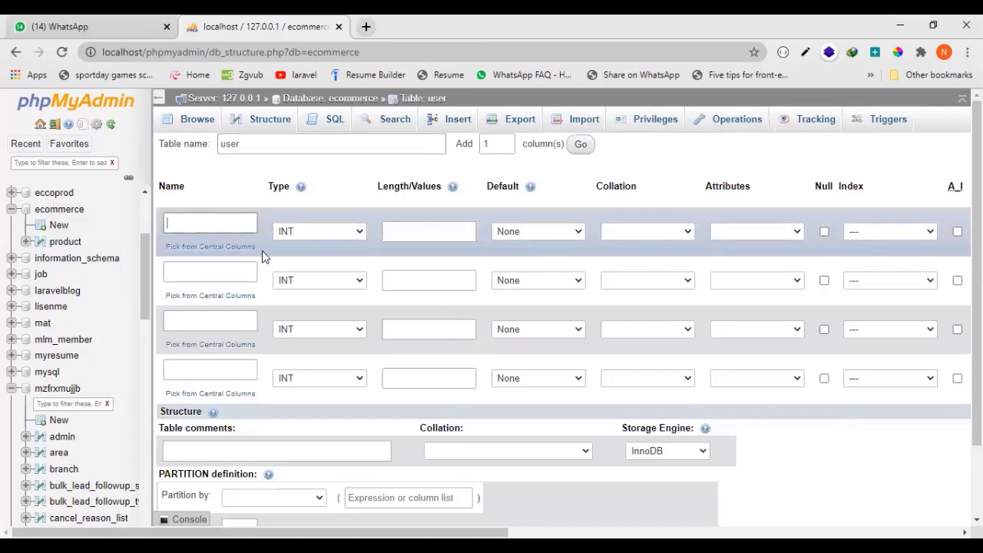
text(user_id)
click(221, 264)
text(user_name)
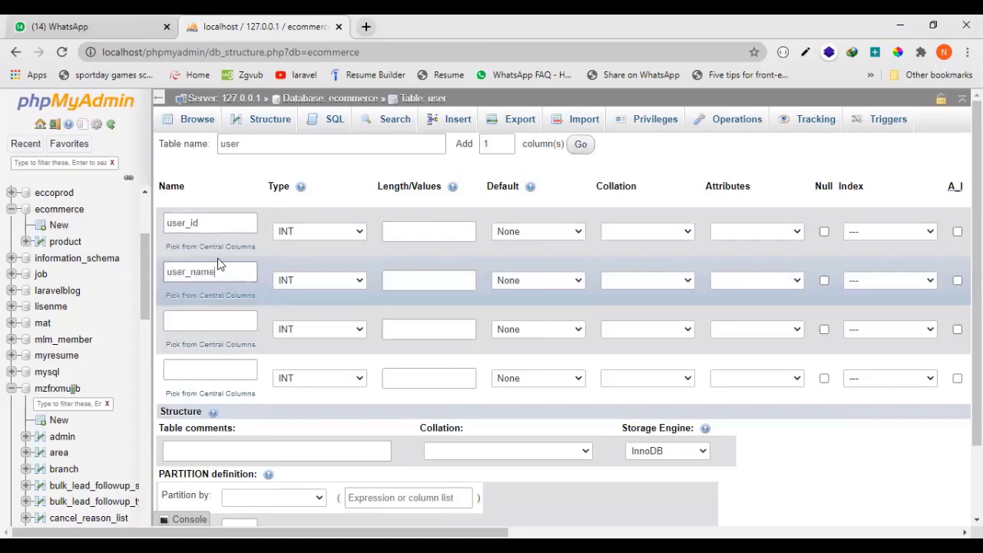
click(237, 324)
text(user_phone)
click(231, 360)
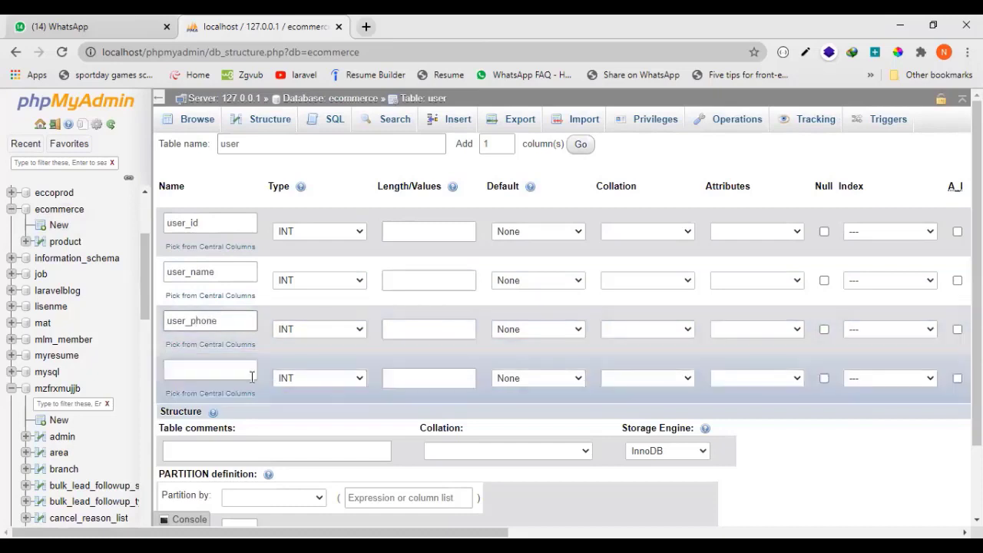
text(user)
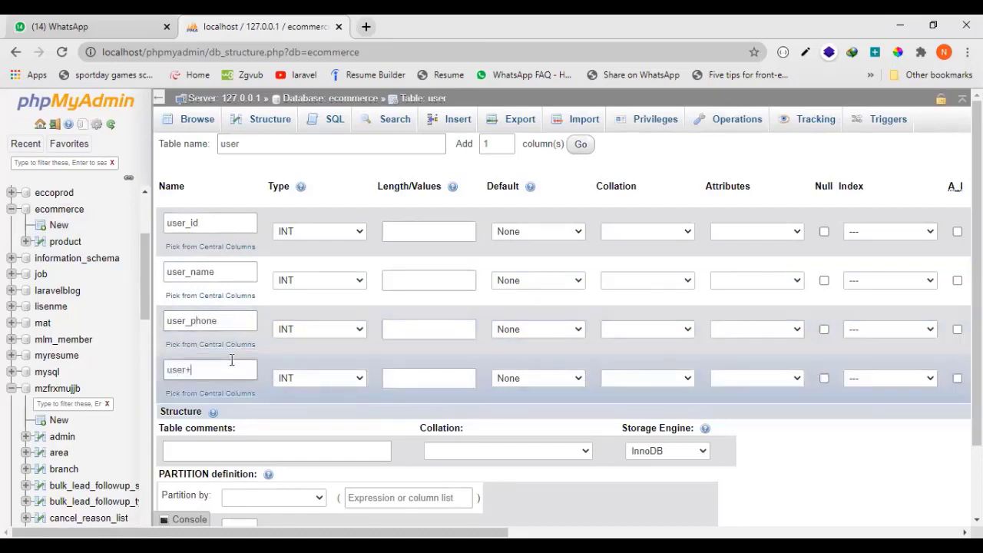
text(_email)
Set the user_name column's type to VARCHAR with a length of 100.
click(285, 283)
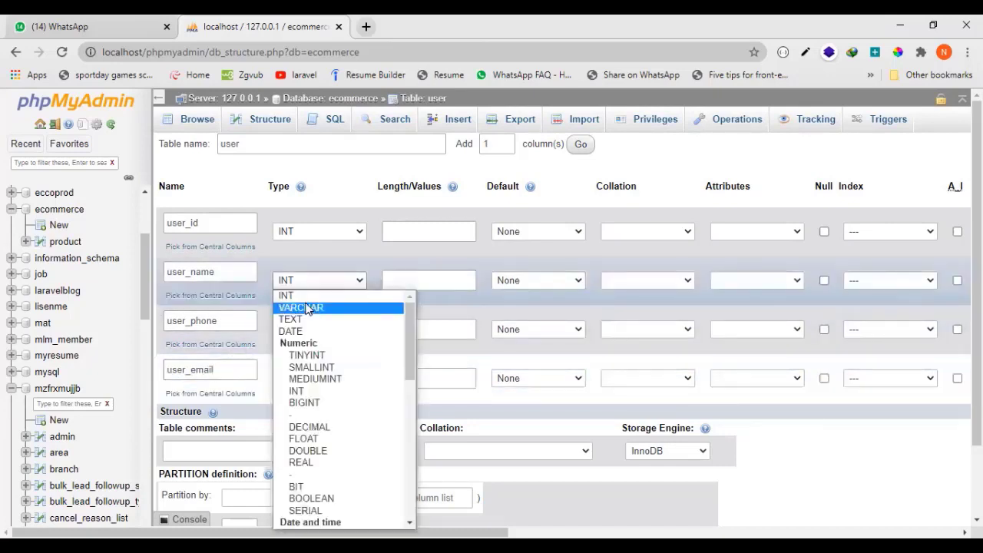
click(306, 308)
click(393, 281)
text(1)
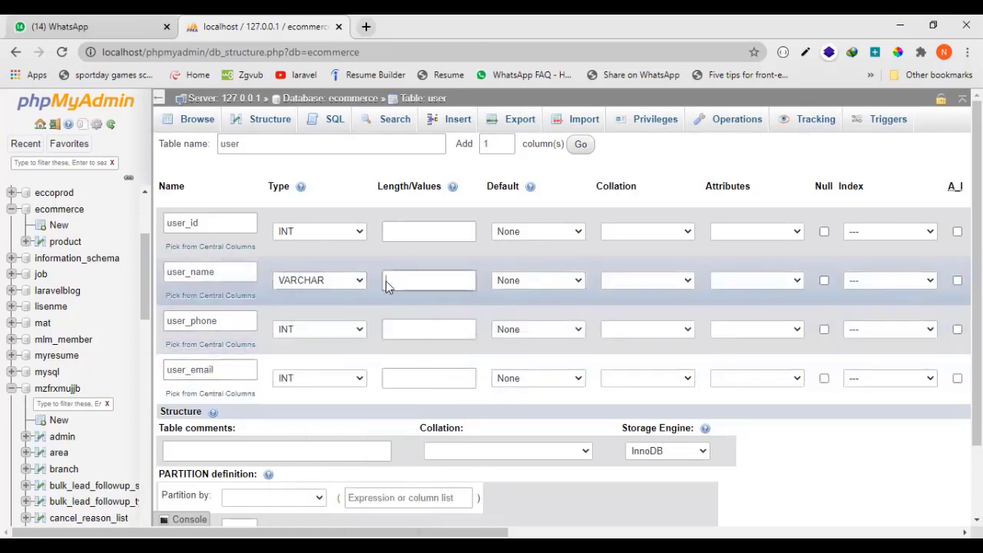
text(00)
Set the user_phone column's type to VARCHAR with a length of 12.
click(352, 331)
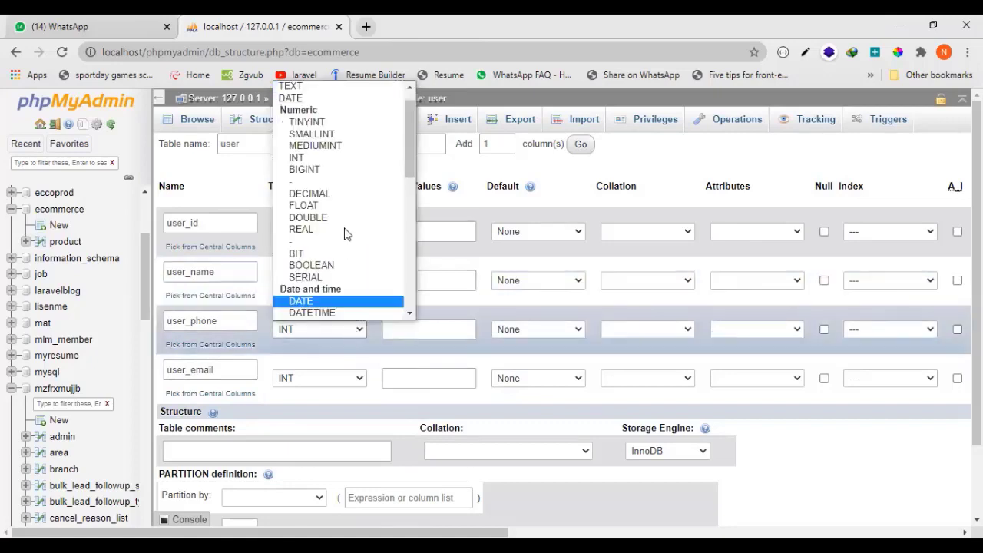
click(292, 88)
click(320, 331)
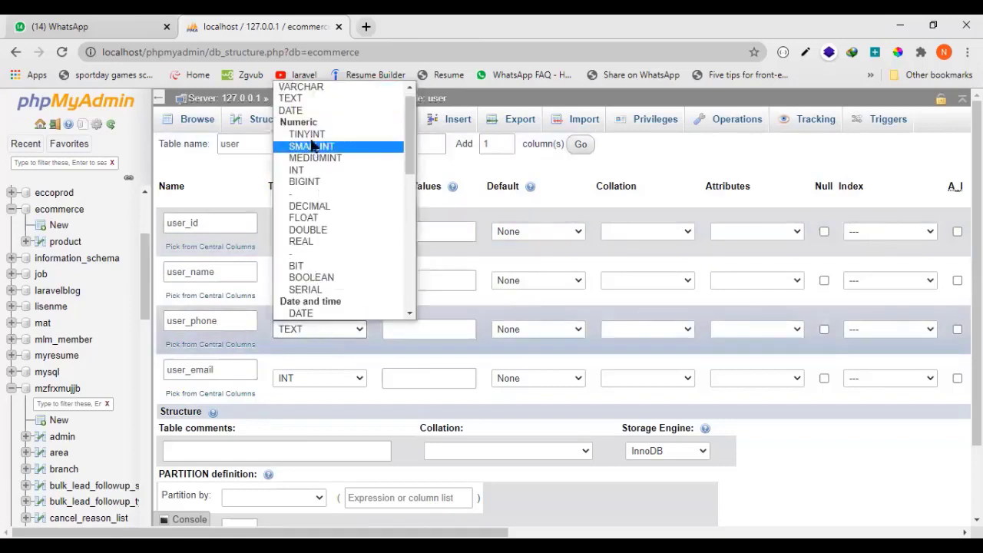
click(303, 88)
click(438, 332)
text(12)
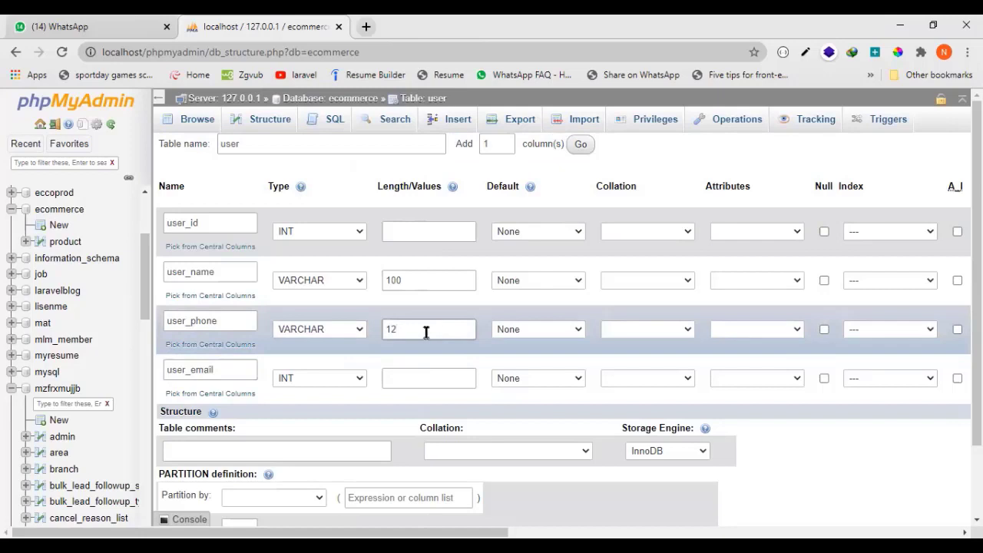
Set the user_email column's type to VARCHAR with a length of 60.
click(351, 384)
scroll(329, 140, down, 1)
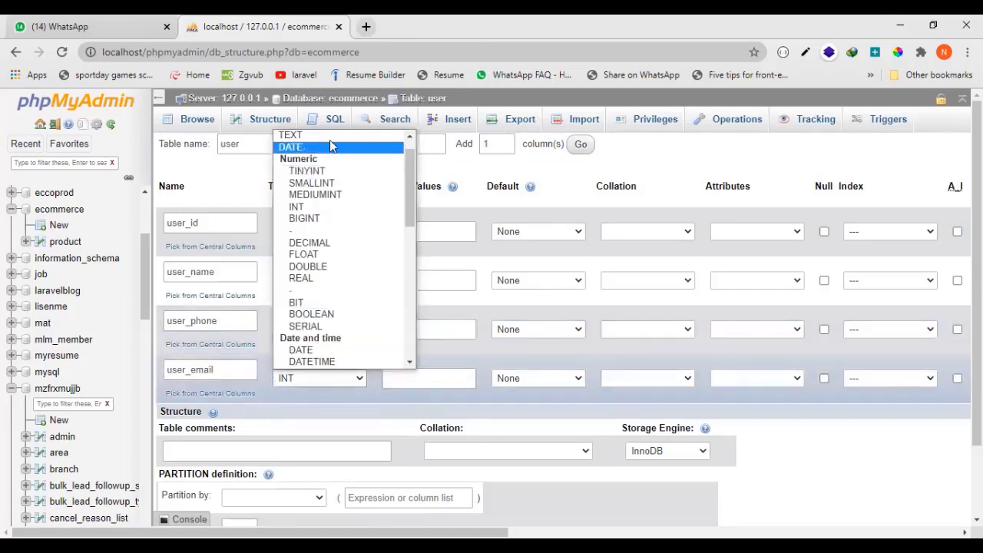
scroll(324, 186, up, 1)
click(304, 146)
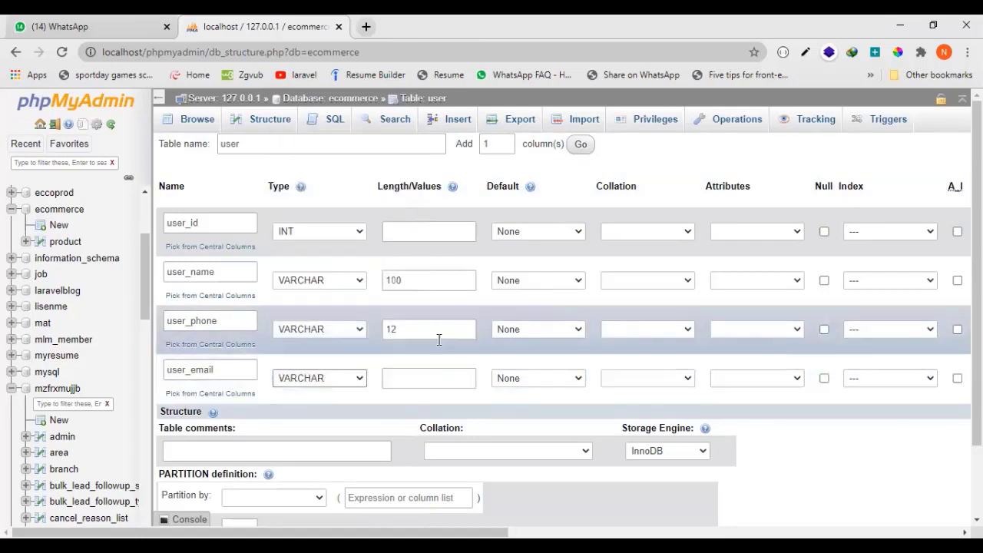
click(434, 373)
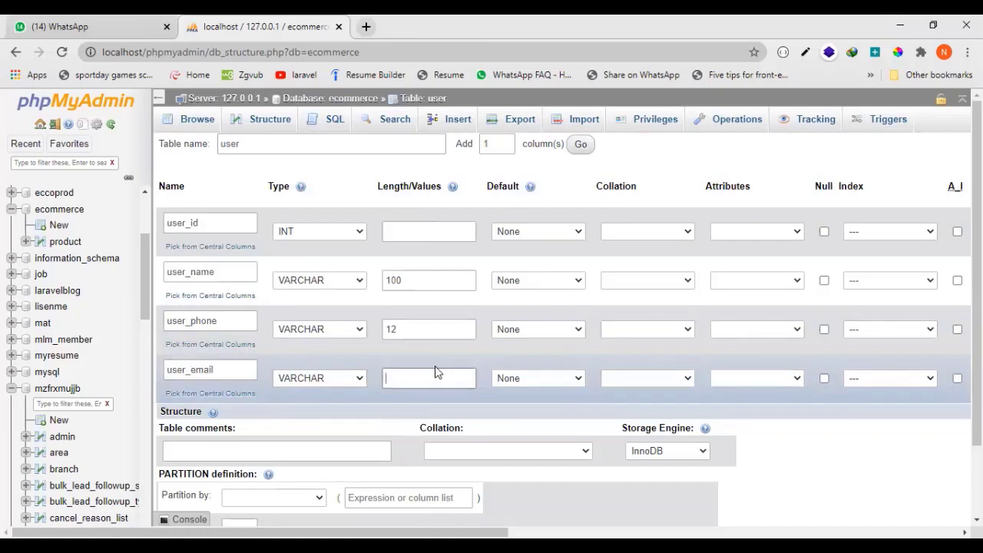
text(60)
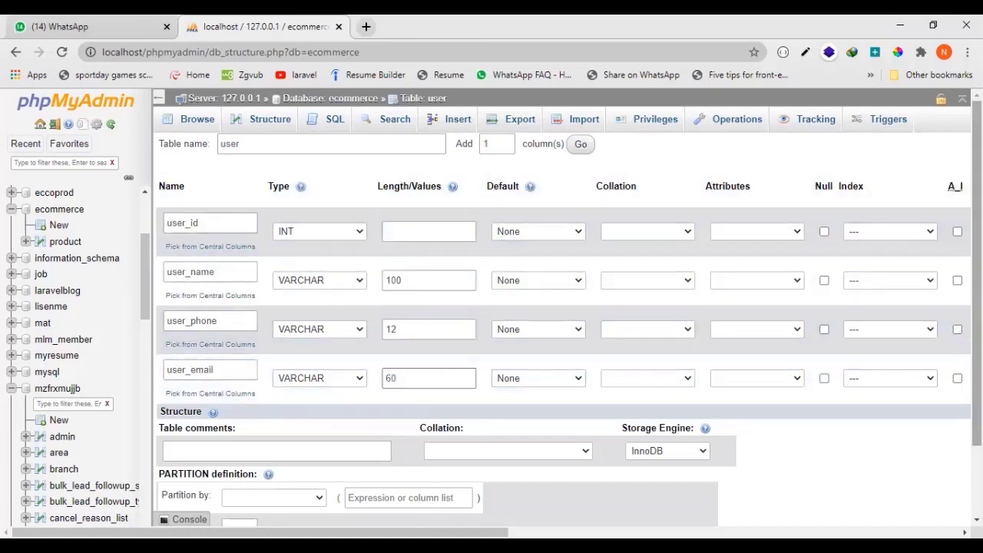
Make user_id the auto-incrementing primary key and save the user table.
click(957, 231)
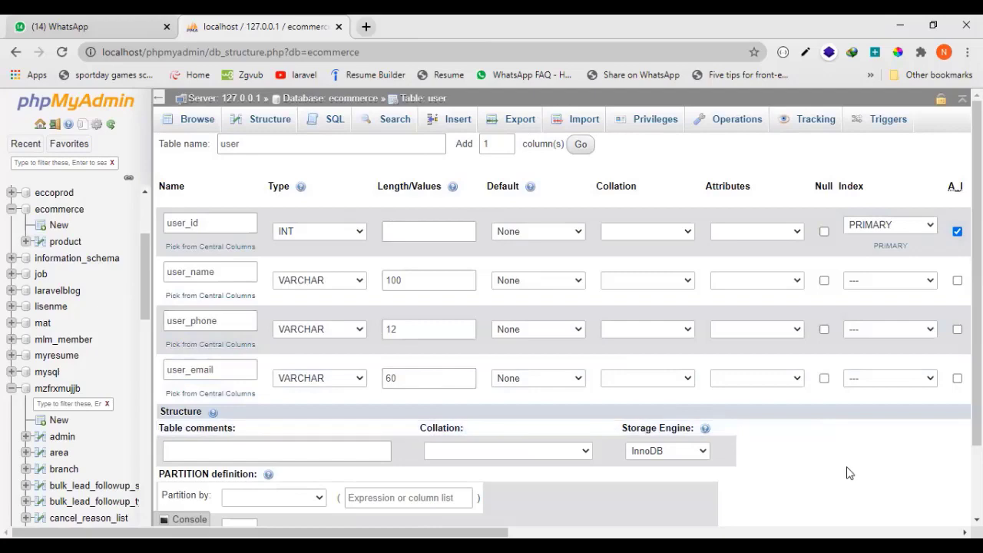
scroll(856, 465, down, 2)
click(942, 471)
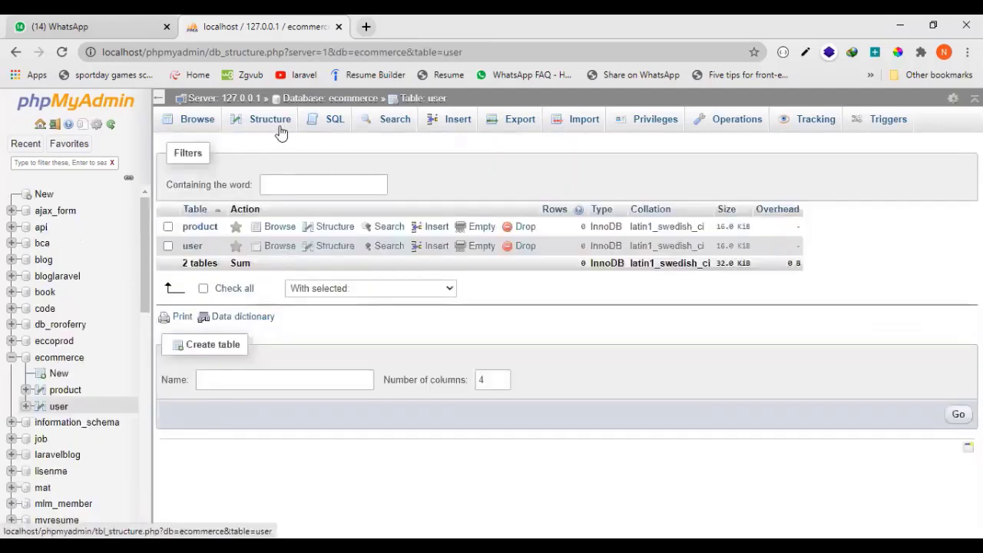
click(281, 133)
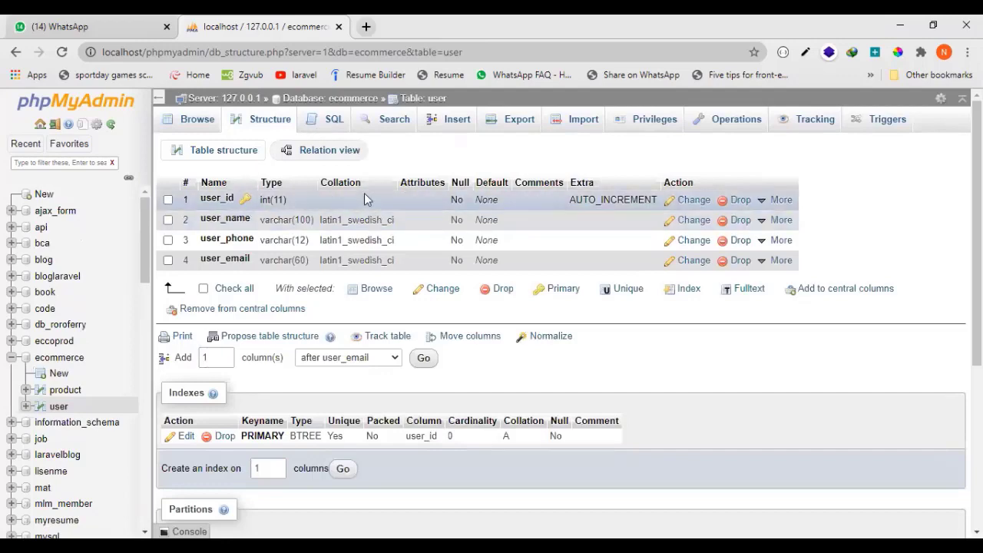
Open the user table from the ecommerce database and review its rows and column structure.
click(324, 98)
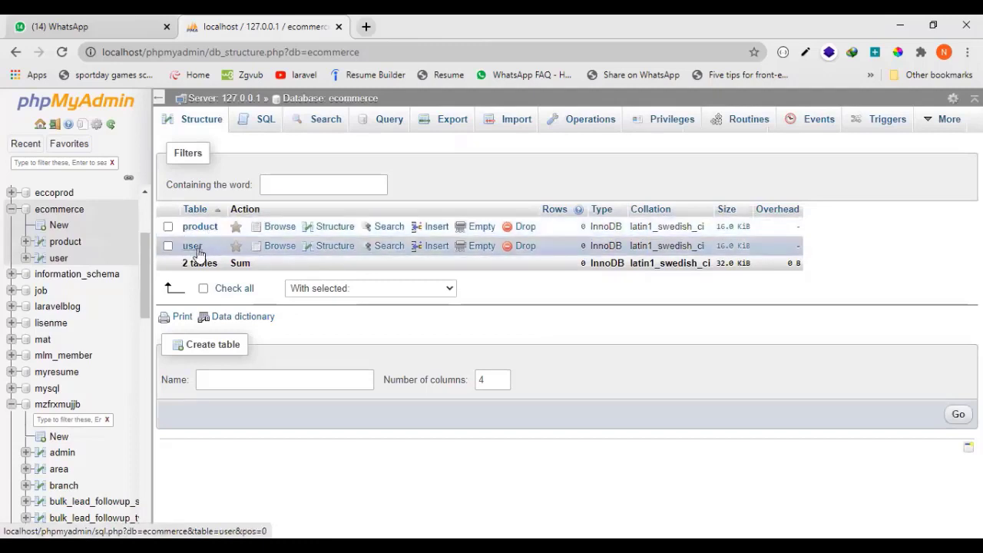
click(197, 252)
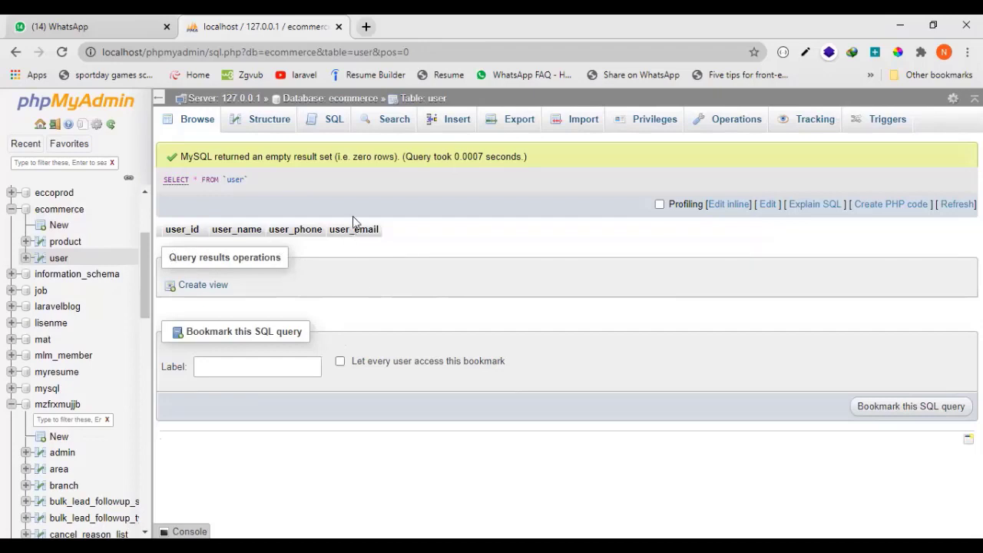
click(265, 123)
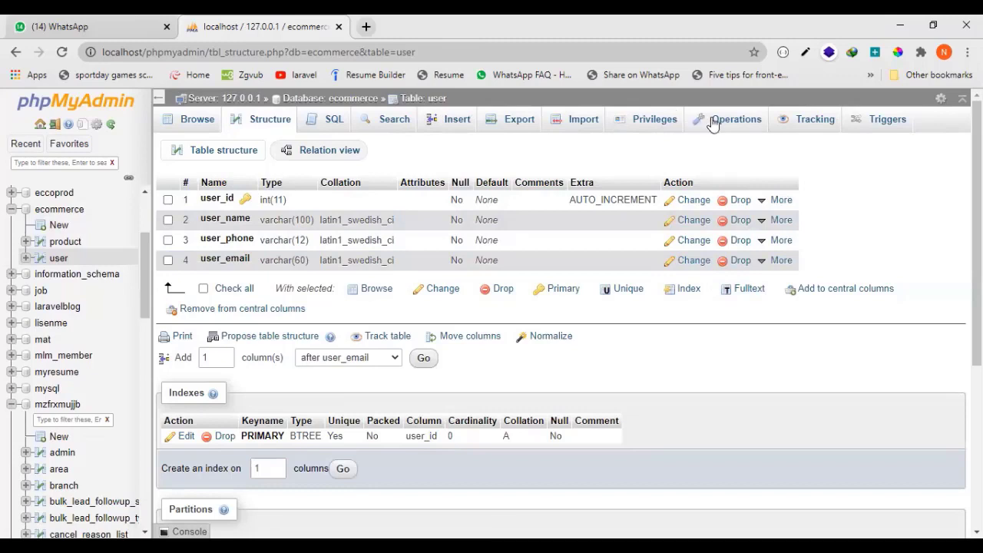
click(595, 109)
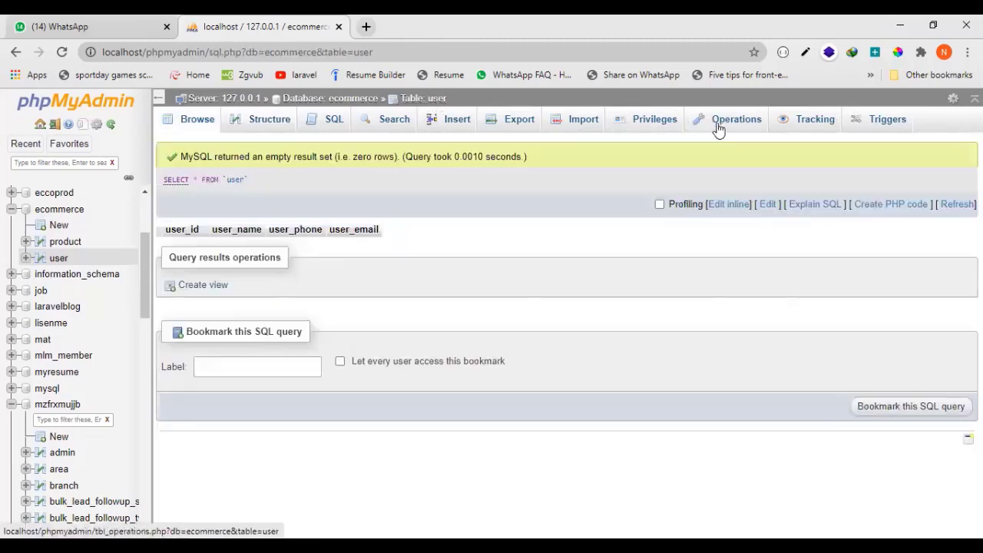
Examine the ecommerce database's available operations, return to its table list and browse the product table.
click(345, 103)
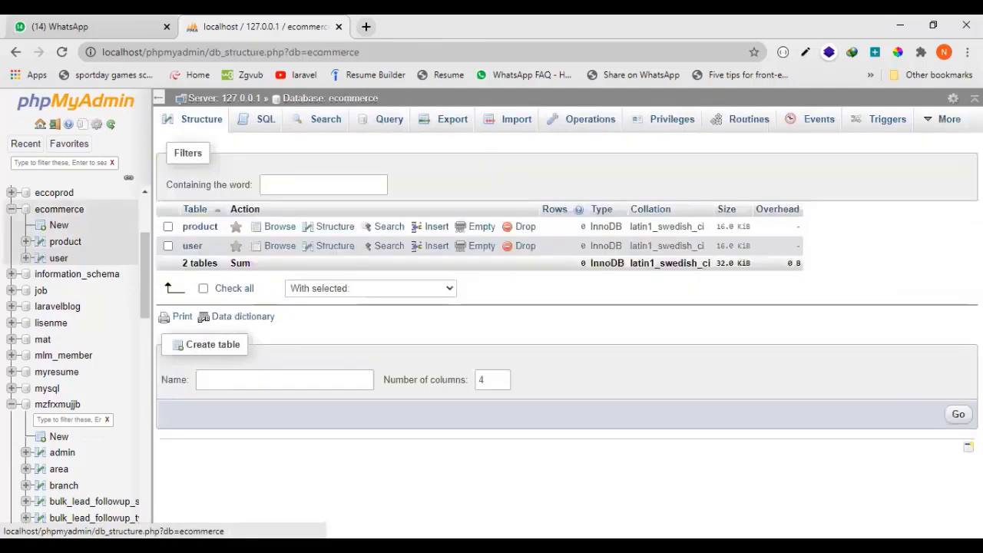
click(607, 123)
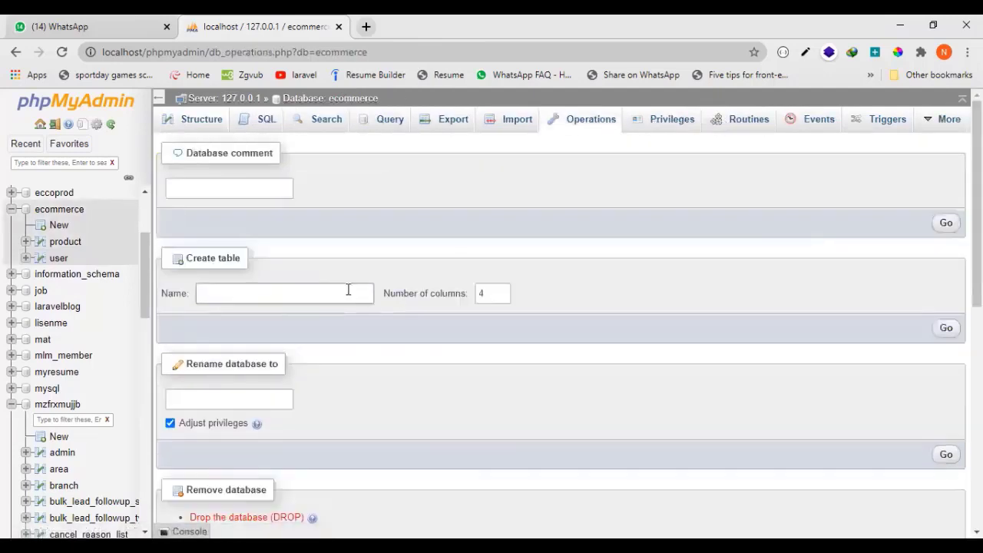
scroll(553, 395, down, 2)
scroll(566, 355, up, 2)
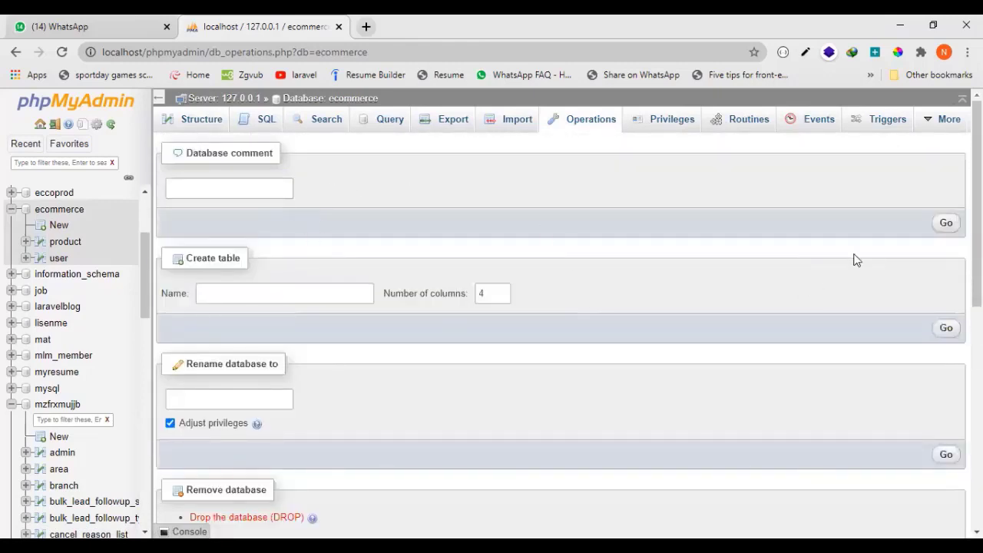
click(213, 123)
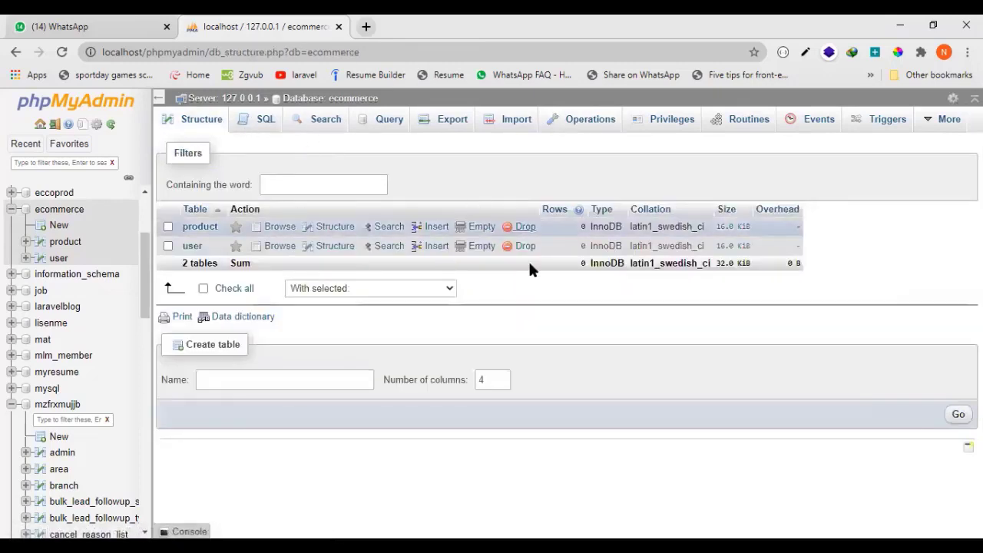
click(212, 228)
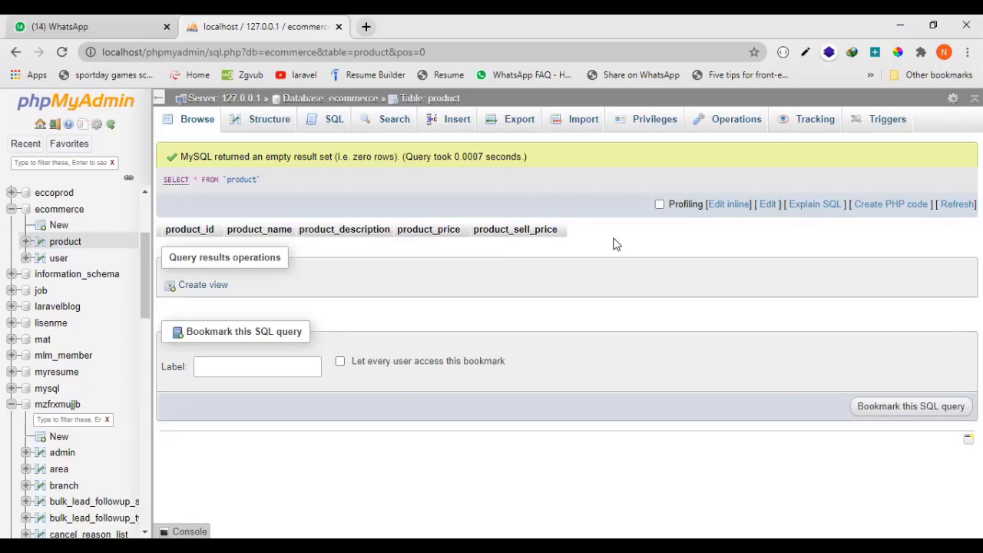
Switch to the Database(MySQL) presentation in PowerPoint and delete the phpMyAdmin screenshot from slide 5.
click(678, 546)
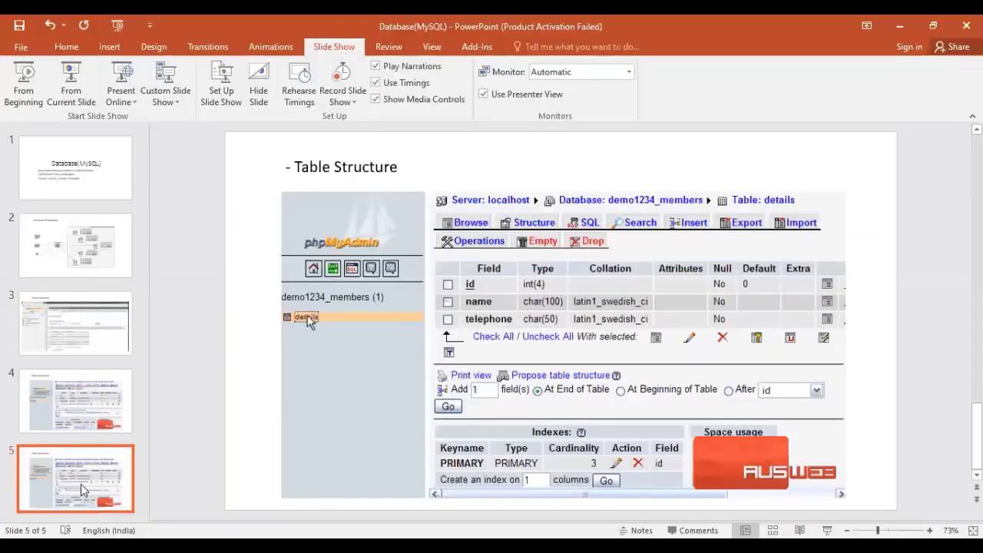
click(559, 353)
key(Delete)
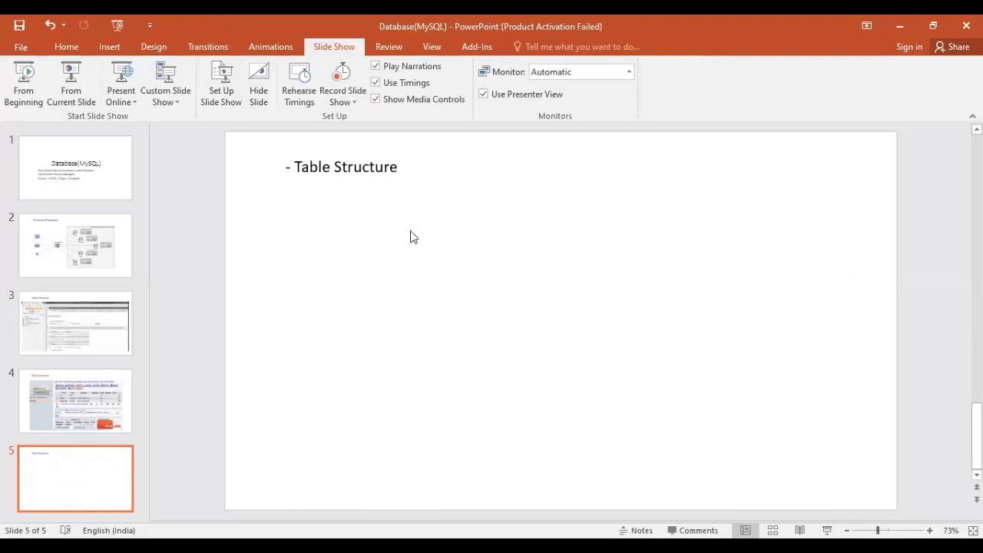
Replace the "Table Structure" text on slide 5 with "Admin" and start a new bullet below it.
drag(398, 169, 288, 169)
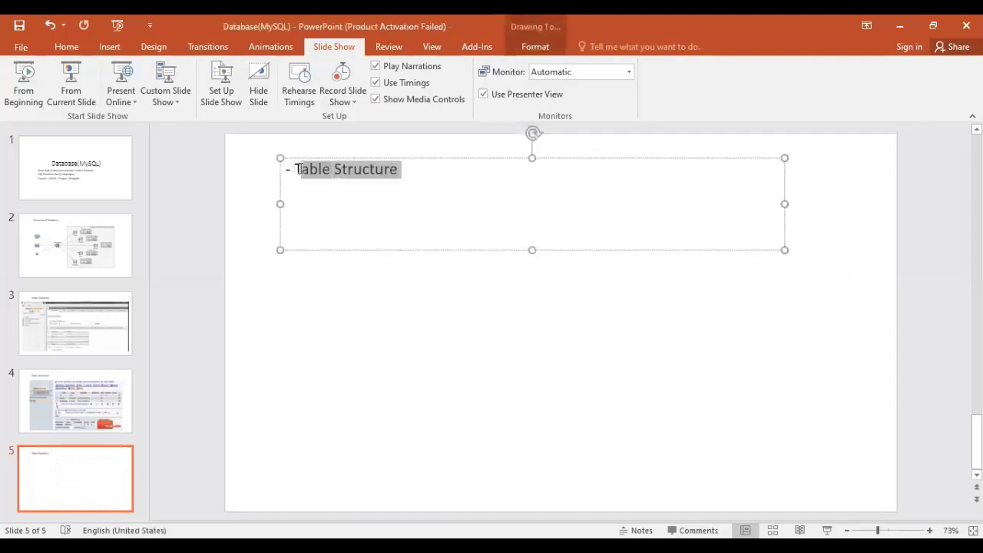
text(T)
key(BackSpace)
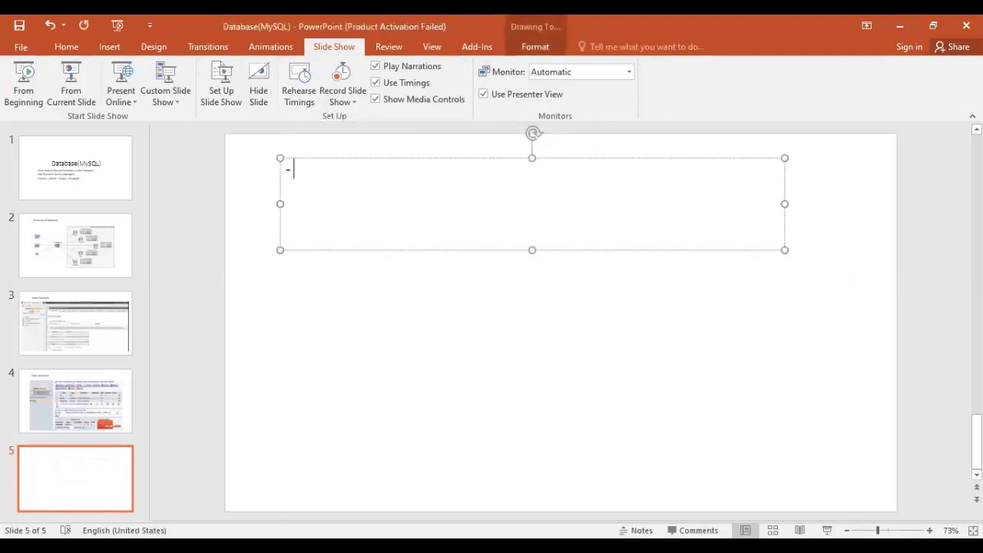
text(Admin)
key(Return)
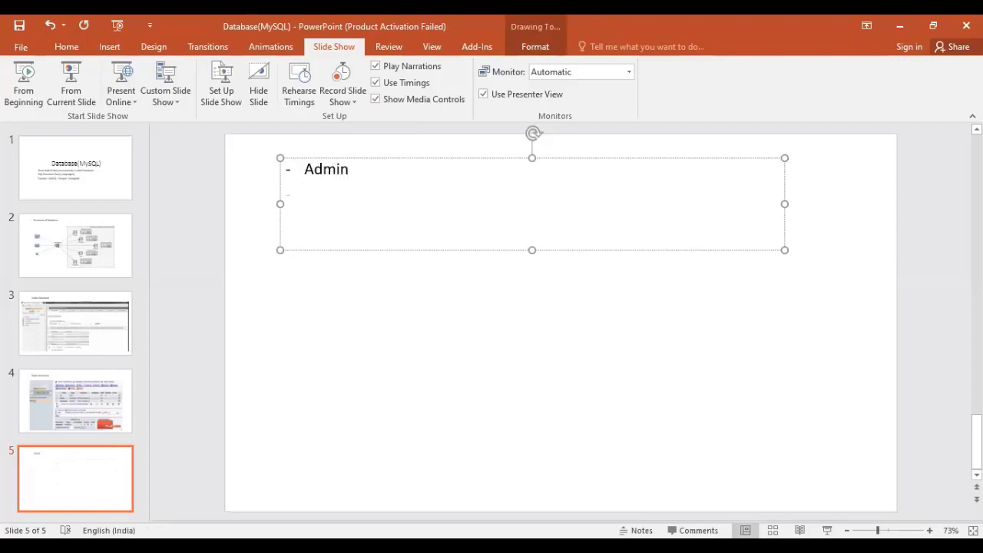
Add a second bullet reading "field" under Admin and start an indented sub-bullet beneath it.
text(field -)
key(Return)
key(BackSpace)
key(BackSpace)
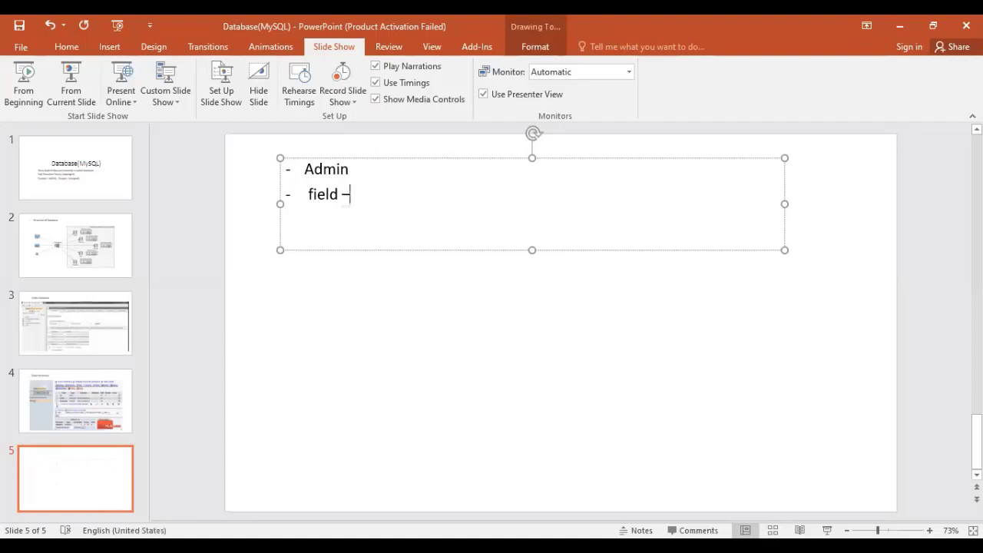
key(BackSpace)
key(Return)
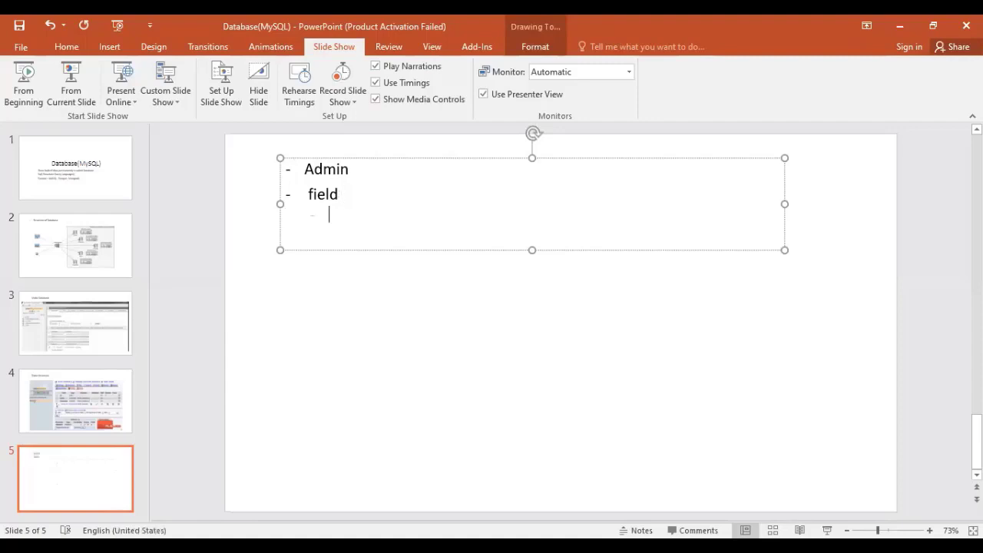